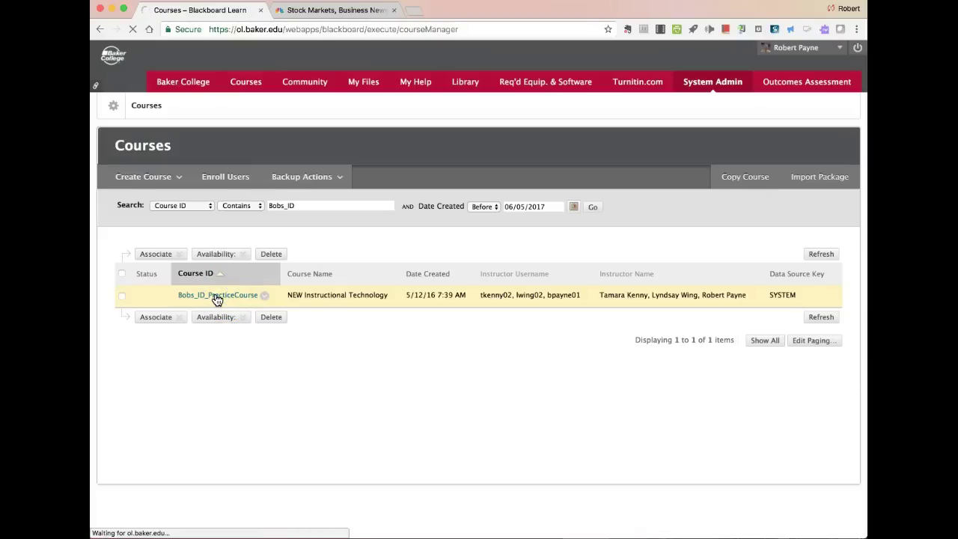
Look over the announcements posted on the course's Announcements page
{"action": "left_click", "coordinate": [389, 412]}
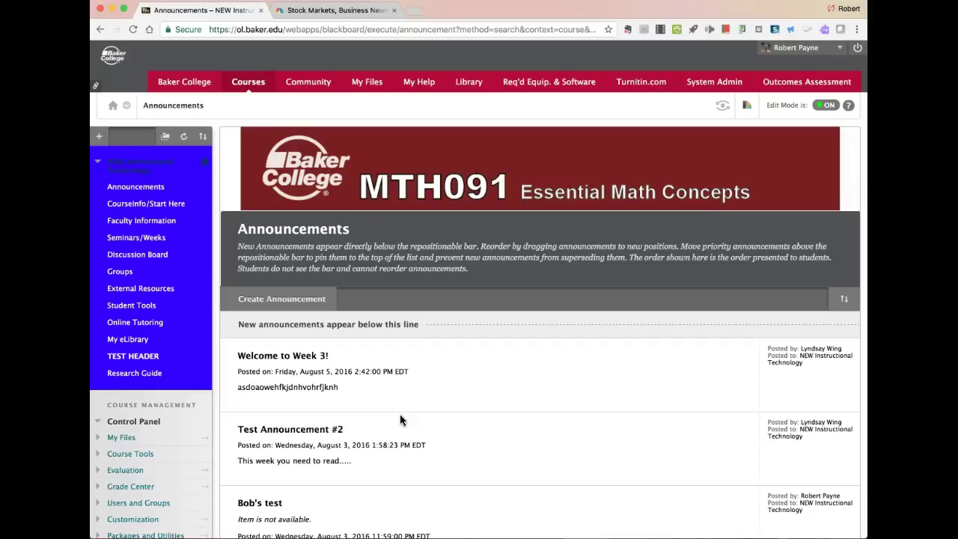
{"action": "left_click", "coordinate": [402, 429]}
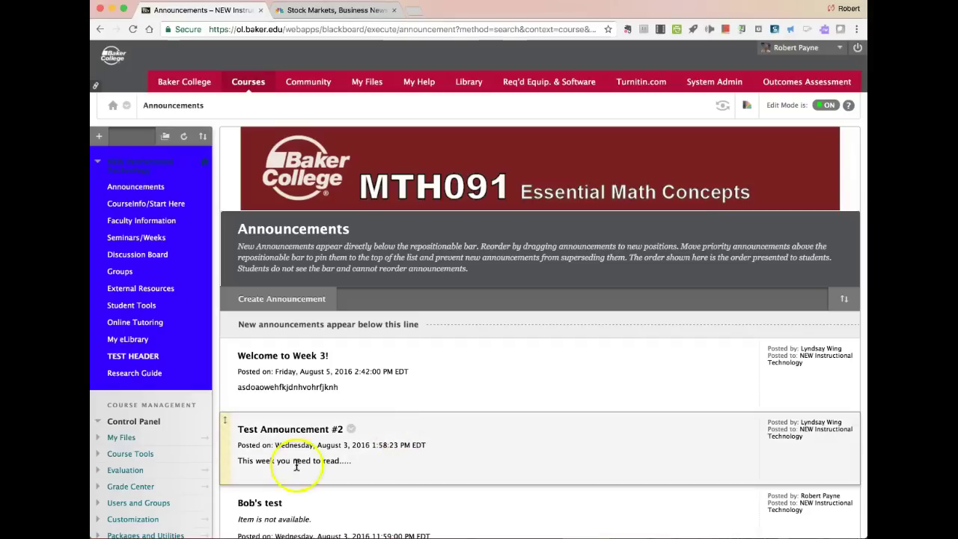
{"action": "scroll", "coordinate": [532, 448], "scroll_direction": "down", "scroll_amount": 1}
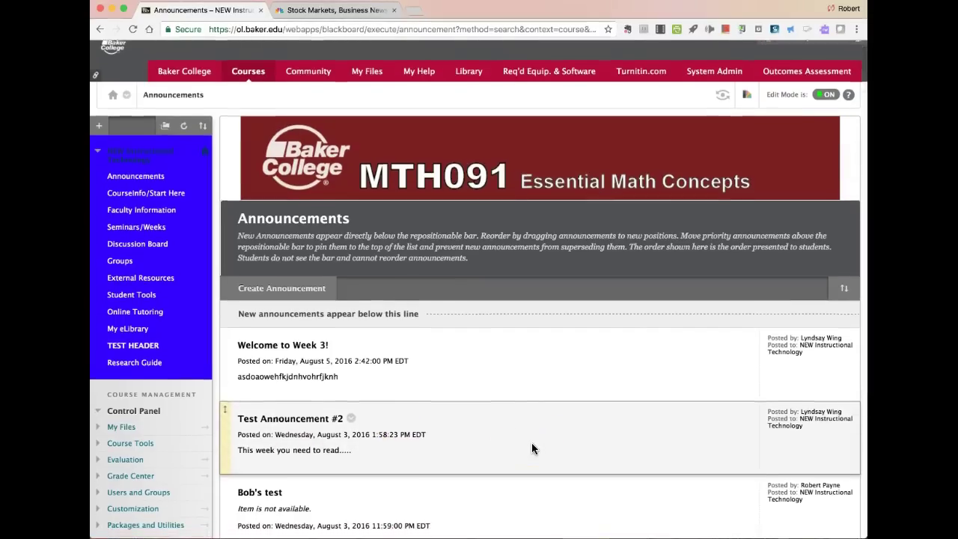
{"action": "scroll", "coordinate": [532, 444], "scroll_direction": "down", "scroll_amount": 2}
{"action": "scroll", "coordinate": [532, 444], "scroll_direction": "up", "scroll_amount": 1}
{"action": "scroll", "coordinate": [533, 444], "scroll_direction": "up", "scroll_amount": 2}
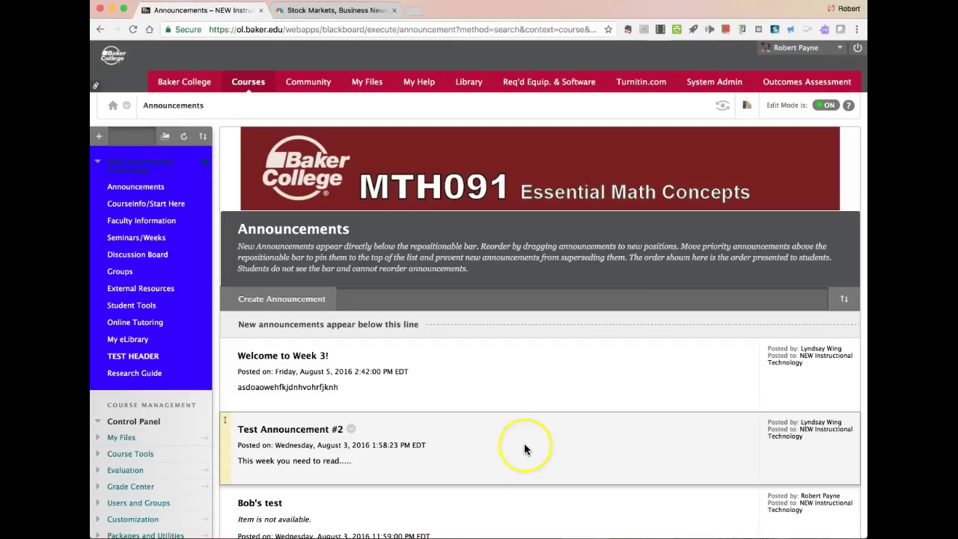
{"action": "scroll", "coordinate": [525, 444], "scroll_direction": "down", "scroll_amount": 2}
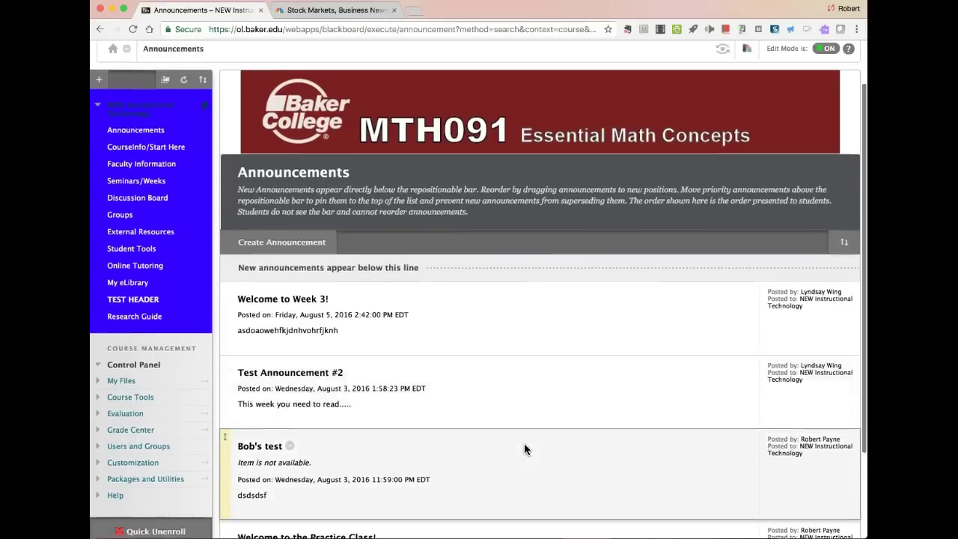
{"action": "scroll", "coordinate": [525, 449], "scroll_direction": "up", "scroll_amount": 2}
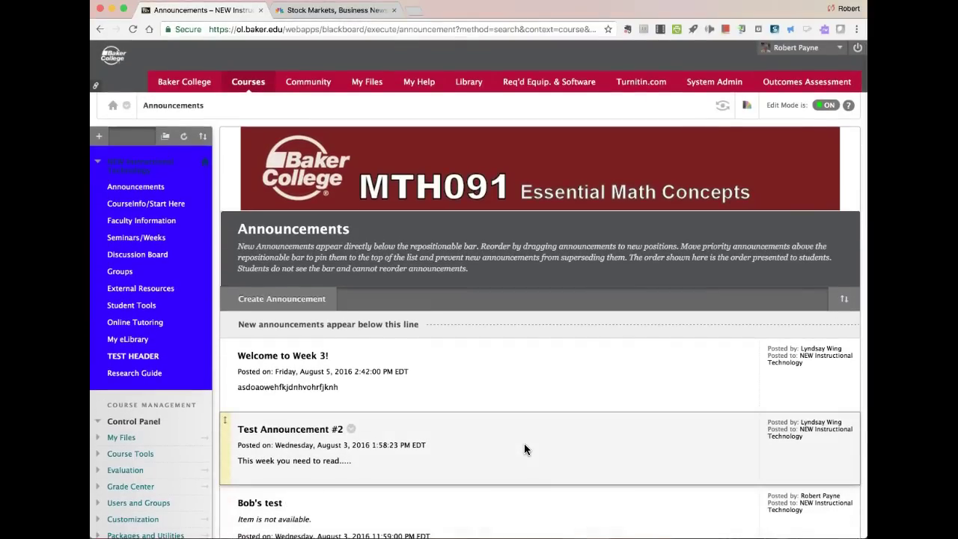
Expand the Course Tools list in the course's control panel and locate Blackboard Collaborate Ultra
{"action": "left_click", "coordinate": [120, 460]}
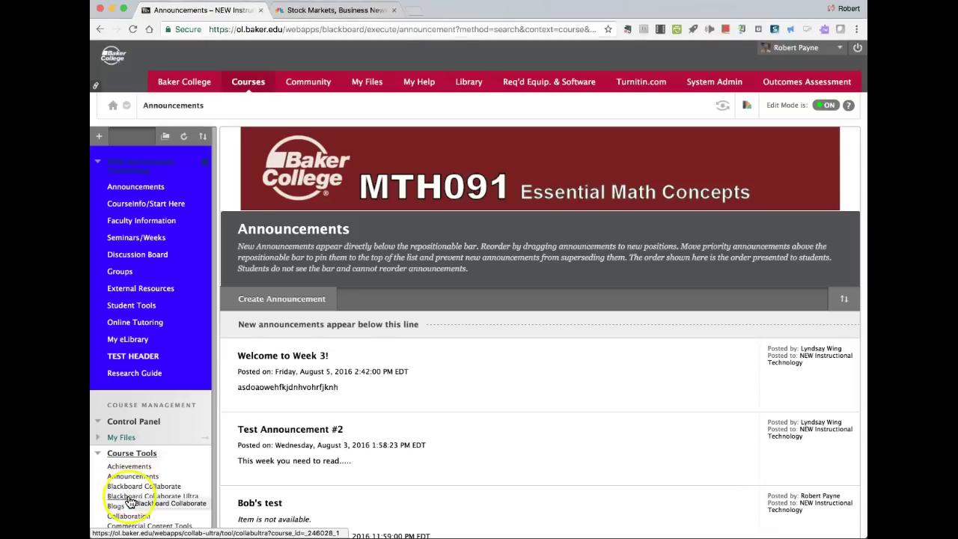
{"action": "scroll", "coordinate": [153, 504], "scroll_direction": "down", "scroll_amount": 1}
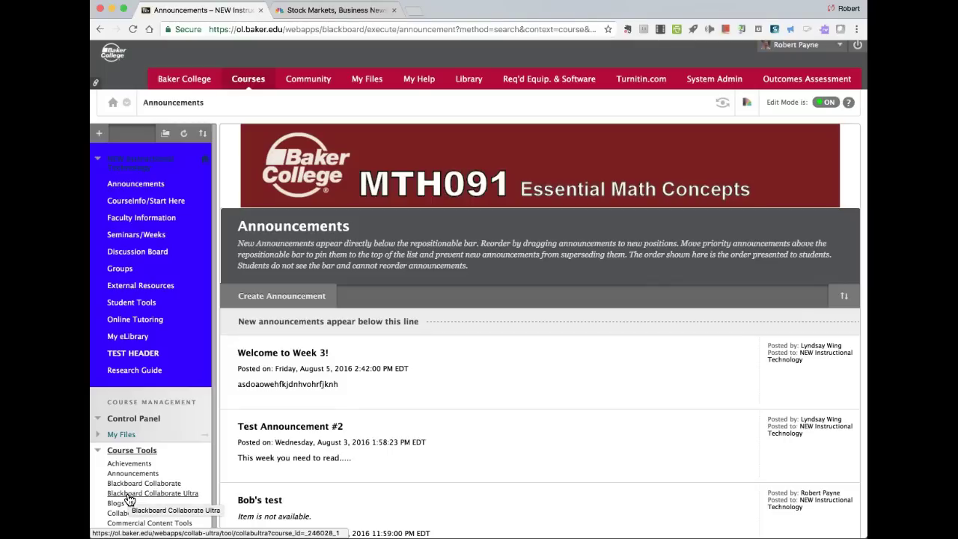
{"action": "left_click", "coordinate": [145, 497]}
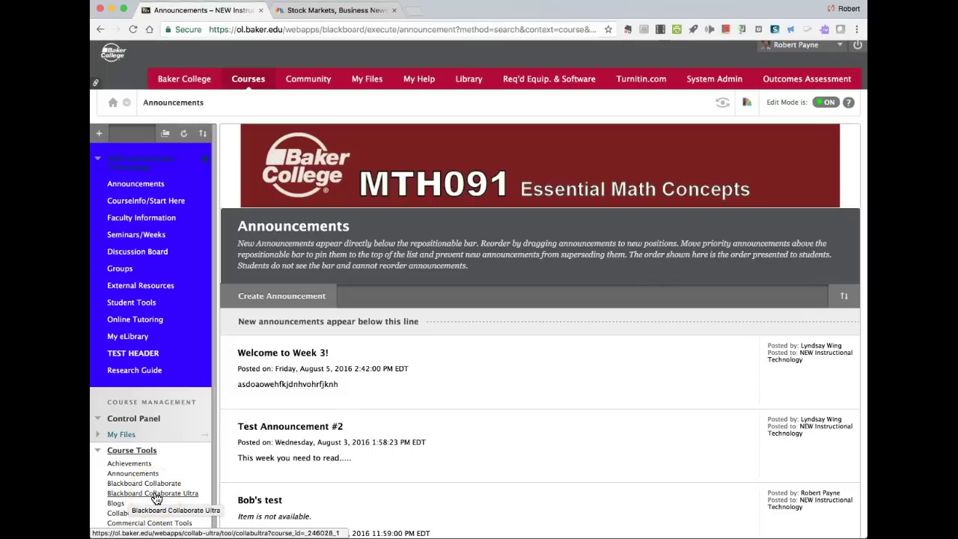
{"action": "scroll", "coordinate": [156, 499], "scroll_direction": "down", "scroll_amount": 1}
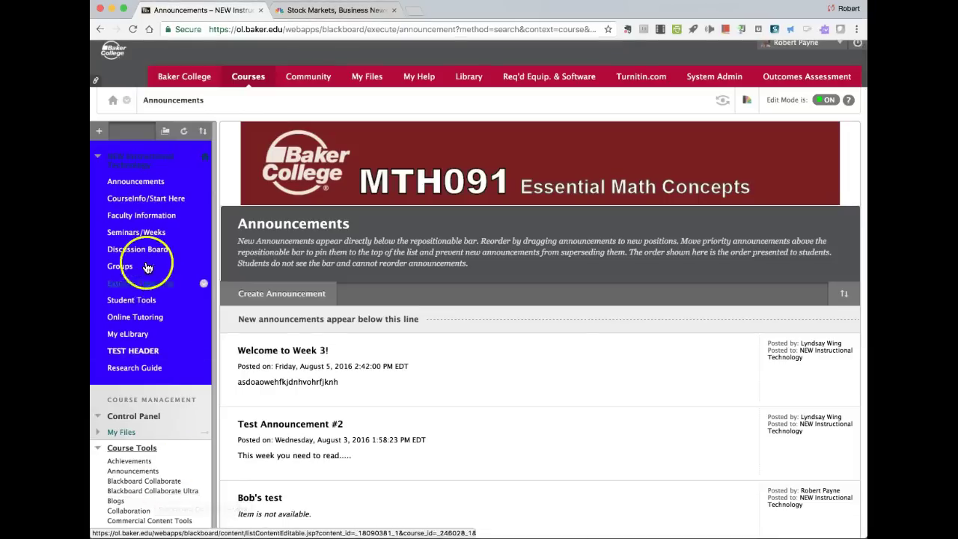
Go to the course's Student Tools page and launch Blackboard Collaborate Ultra from there
{"action": "left_click", "coordinate": [129, 302]}
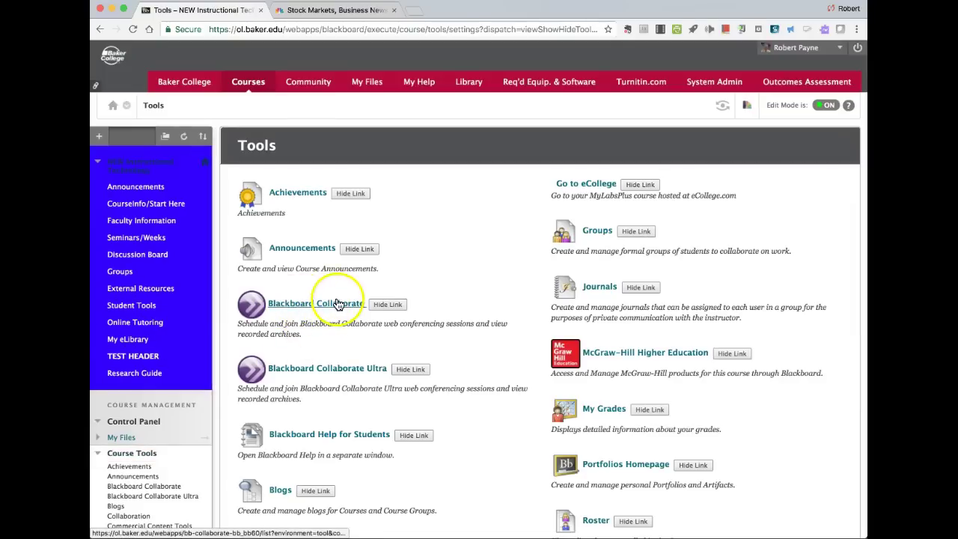
{"action": "left_click", "coordinate": [346, 372]}
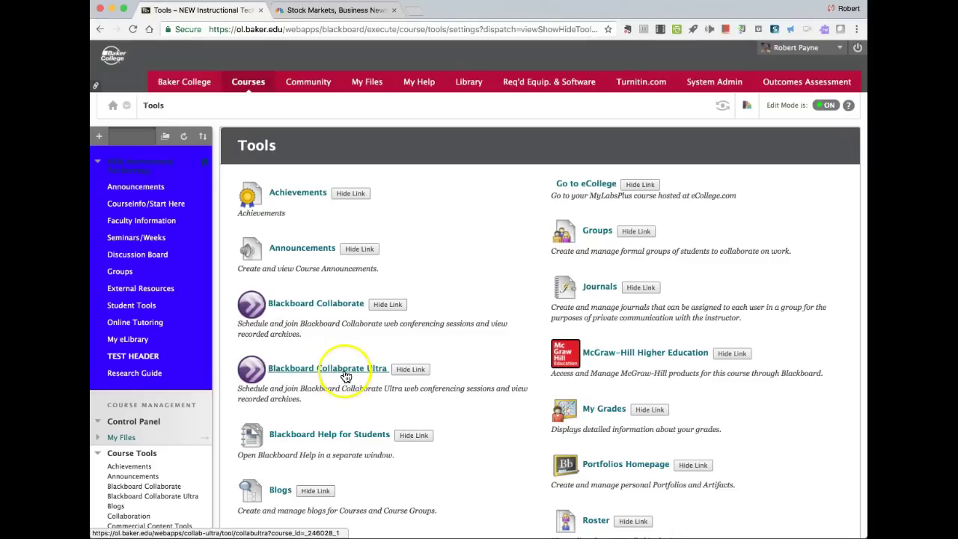
{"action": "left_click", "coordinate": [356, 374]}
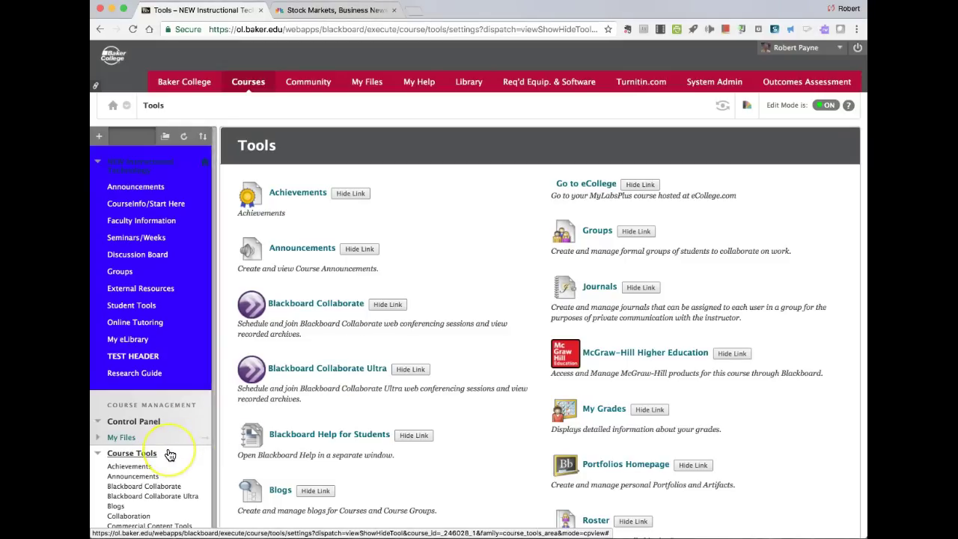
{"action": "scroll", "coordinate": [171, 455], "scroll_direction": "down", "scroll_amount": 1}
{"action": "scroll", "coordinate": [170, 454], "scroll_direction": "down", "scroll_amount": 2}
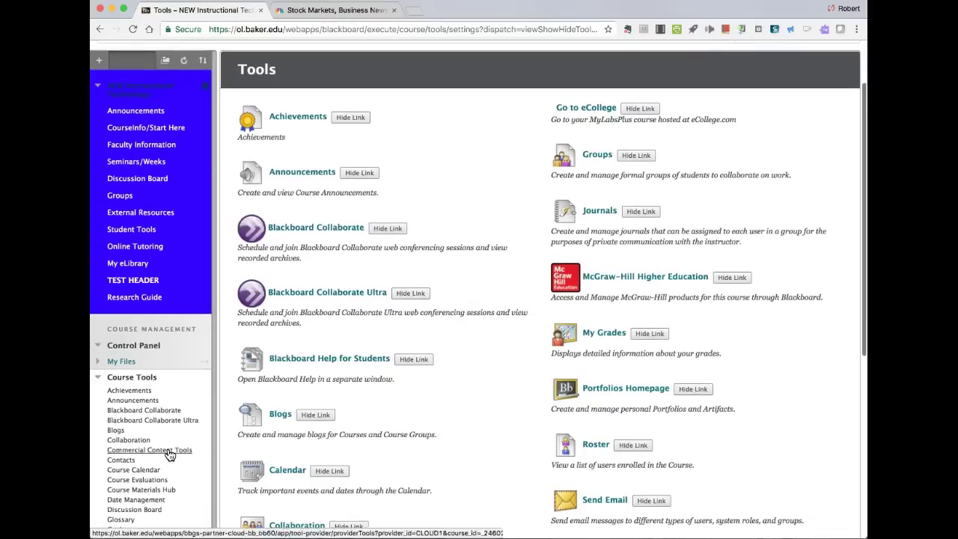
{"action": "left_click", "coordinate": [349, 297]}
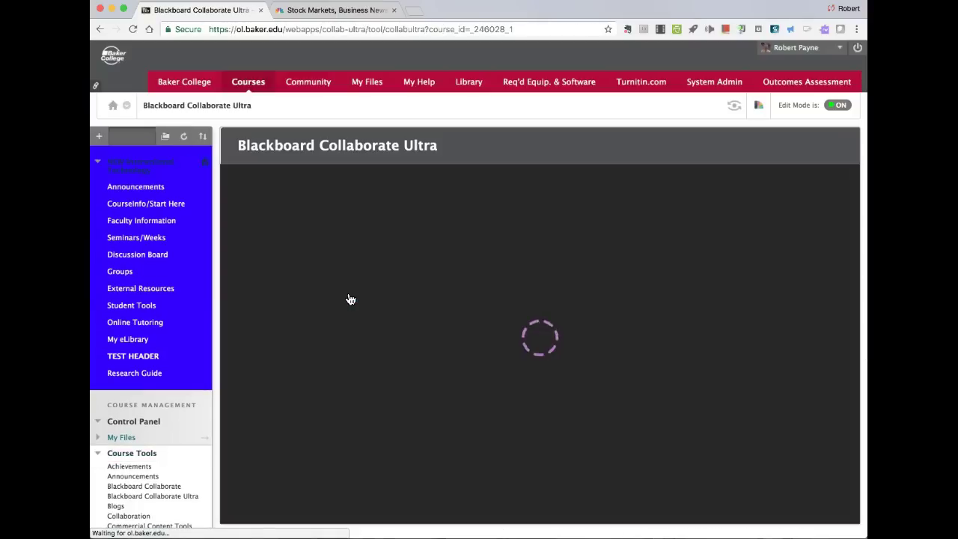
{"action": "left_click", "coordinate": [310, 357]}
{"action": "left_click", "coordinate": [614, 437]}
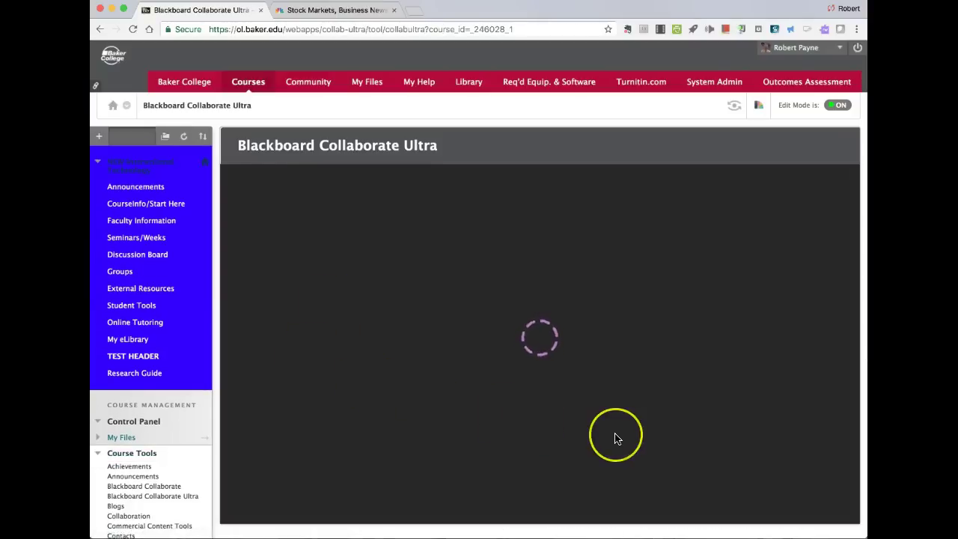
Show the Course Room's options and open its settings for editing
{"action": "scroll", "coordinate": [614, 438], "scroll_direction": "down", "scroll_amount": 3}
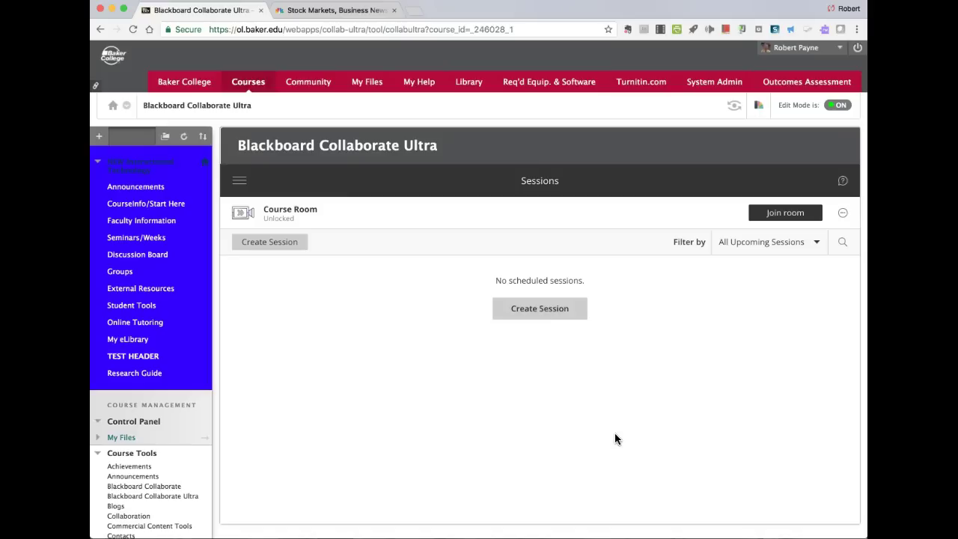
{"action": "scroll", "coordinate": [615, 434], "scroll_direction": "down", "scroll_amount": 1}
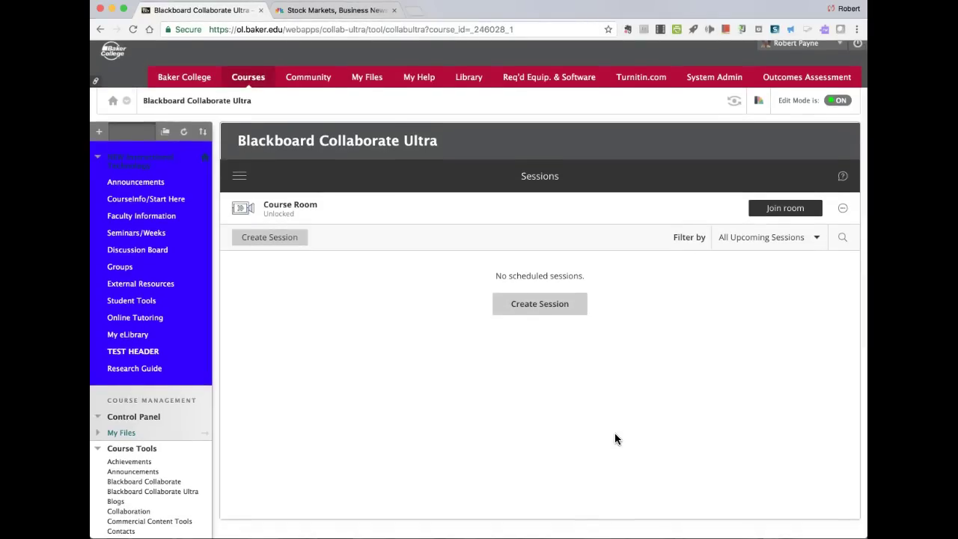
{"action": "scroll", "coordinate": [615, 433], "scroll_direction": "down", "scroll_amount": 1}
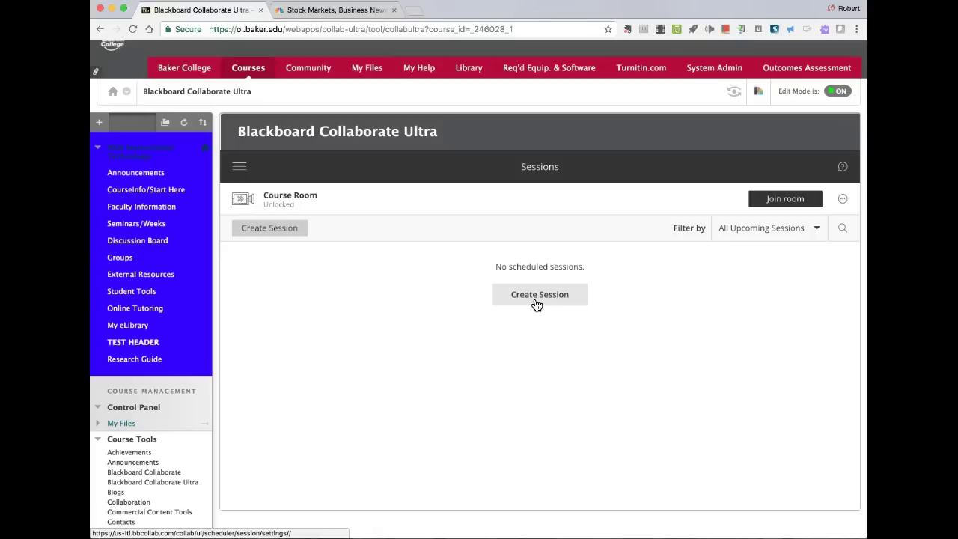
{"action": "left_click", "coordinate": [843, 202]}
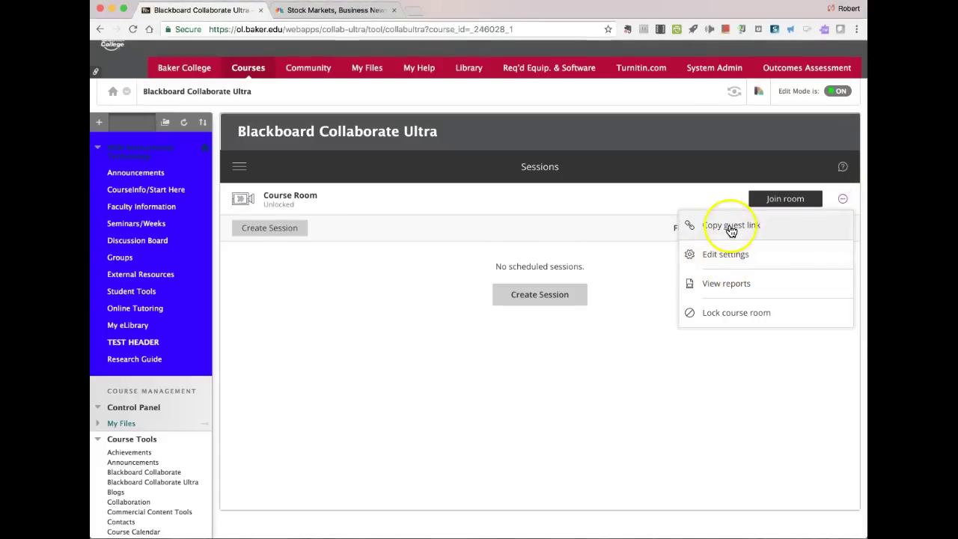
{"action": "scroll", "coordinate": [730, 247], "scroll_direction": "down", "scroll_amount": 1}
{"action": "scroll", "coordinate": [728, 256], "scroll_direction": "down", "scroll_amount": 5}
{"action": "scroll", "coordinate": [728, 257], "scroll_direction": "up", "scroll_amount": 2}
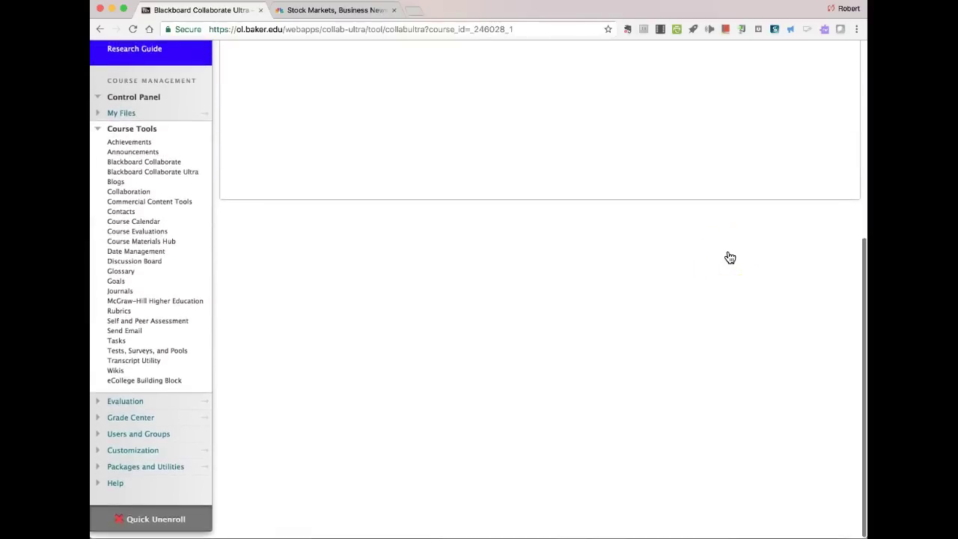
{"action": "scroll", "coordinate": [732, 268], "scroll_direction": "up", "scroll_amount": 3}
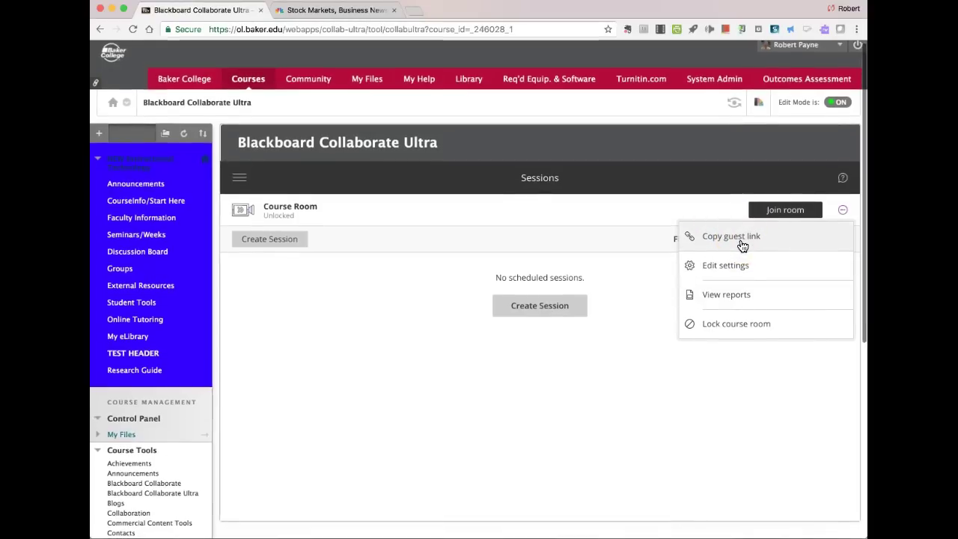
{"action": "scroll", "coordinate": [743, 247], "scroll_direction": "down", "scroll_amount": 1}
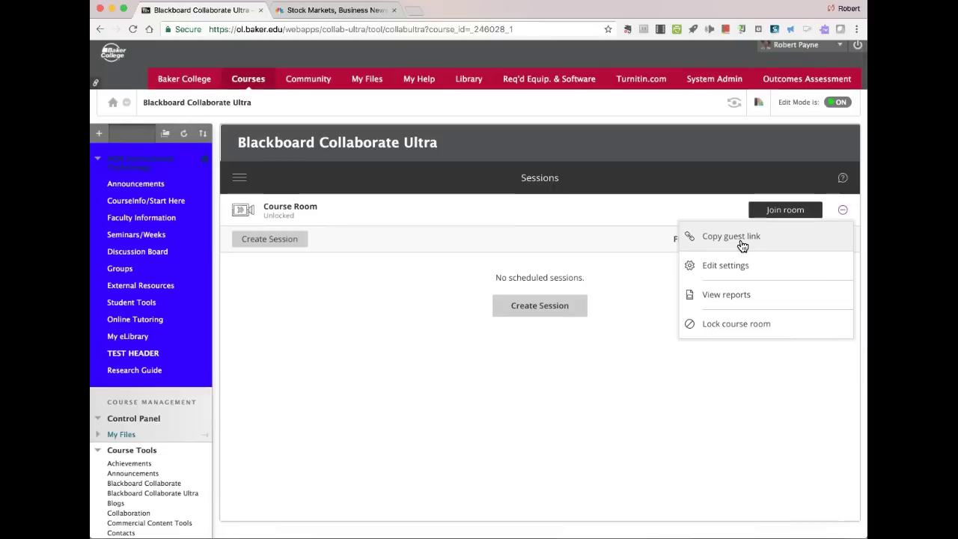
{"action": "left_click", "coordinate": [712, 269]}
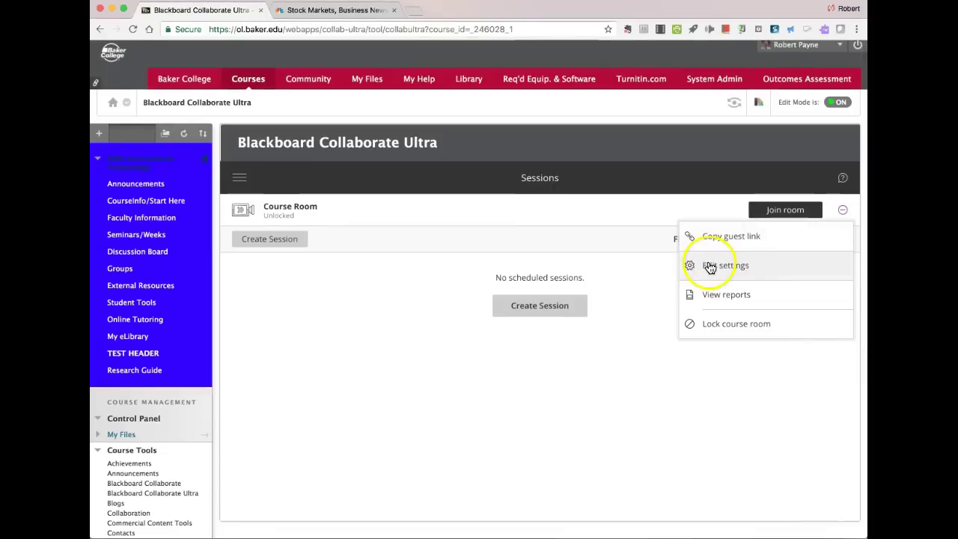
{"action": "left_click", "coordinate": [725, 270]}
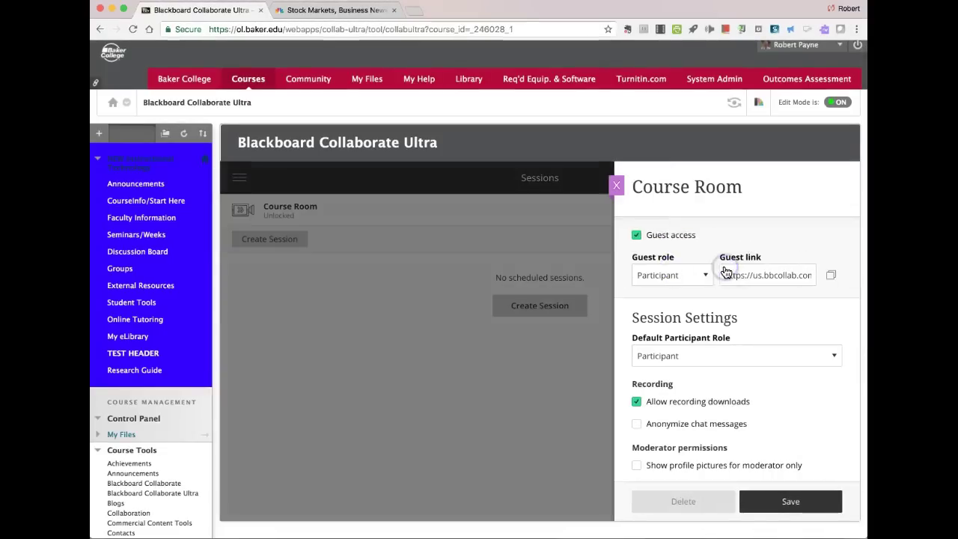
Turn Allow recording downloads off and back on in the Course Room's session settings, and save the settings
{"action": "scroll", "coordinate": [811, 354], "scroll_direction": "down", "scroll_amount": 1}
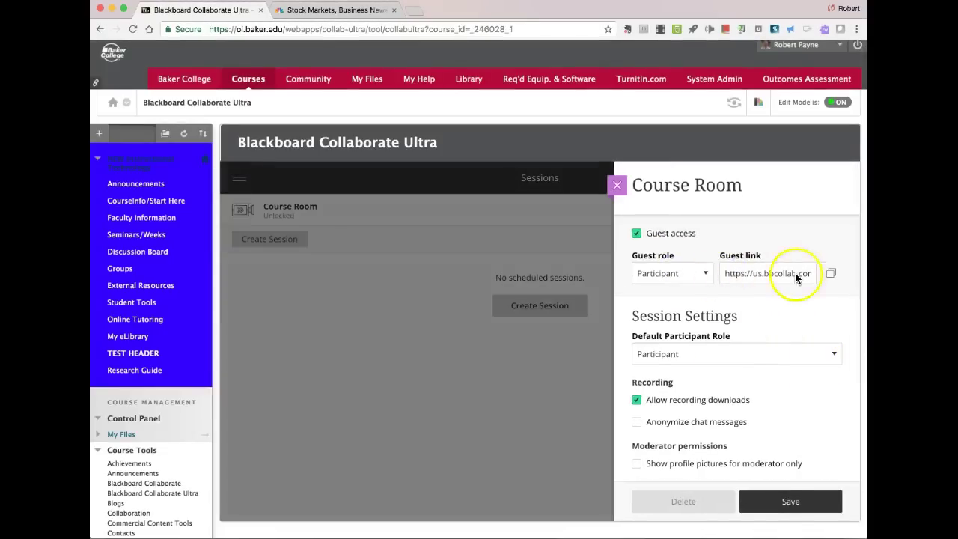
{"action": "scroll", "coordinate": [784, 320], "scroll_direction": "down", "scroll_amount": 1}
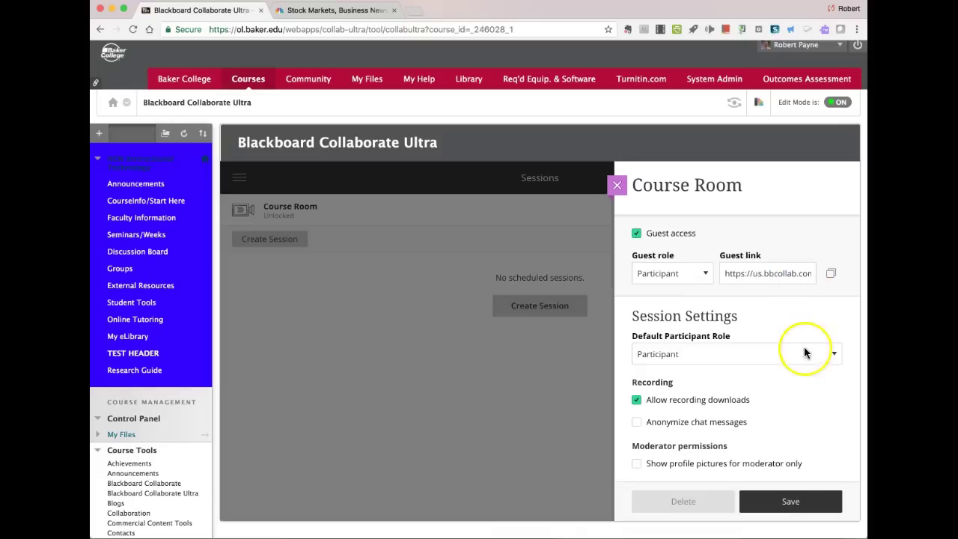
{"action": "scroll", "coordinate": [806, 352], "scroll_direction": "down", "scroll_amount": 1}
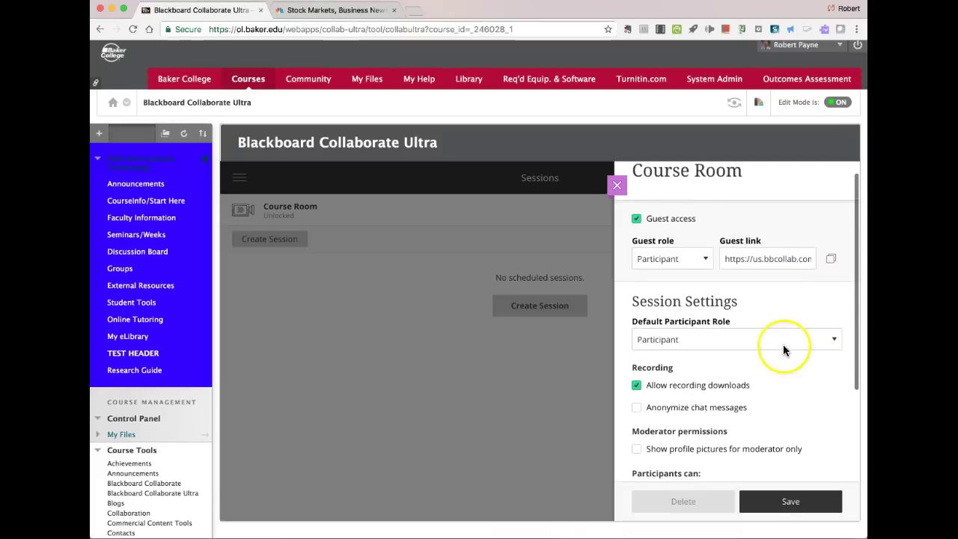
{"action": "scroll", "coordinate": [801, 346], "scroll_direction": "down", "scroll_amount": 3}
{"action": "scroll", "coordinate": [801, 346], "scroll_direction": "down", "scroll_amount": 4}
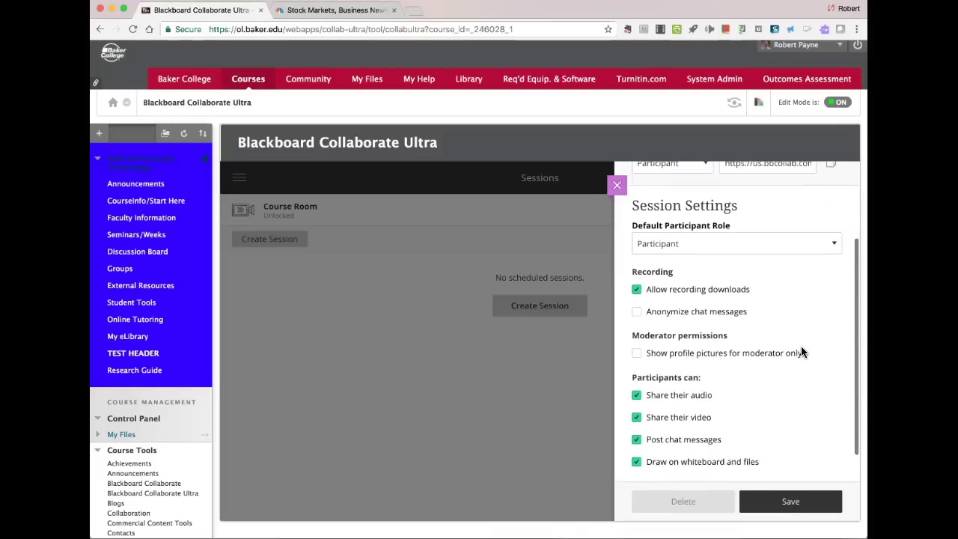
{"action": "scroll", "coordinate": [801, 346], "scroll_direction": "down", "scroll_amount": 3}
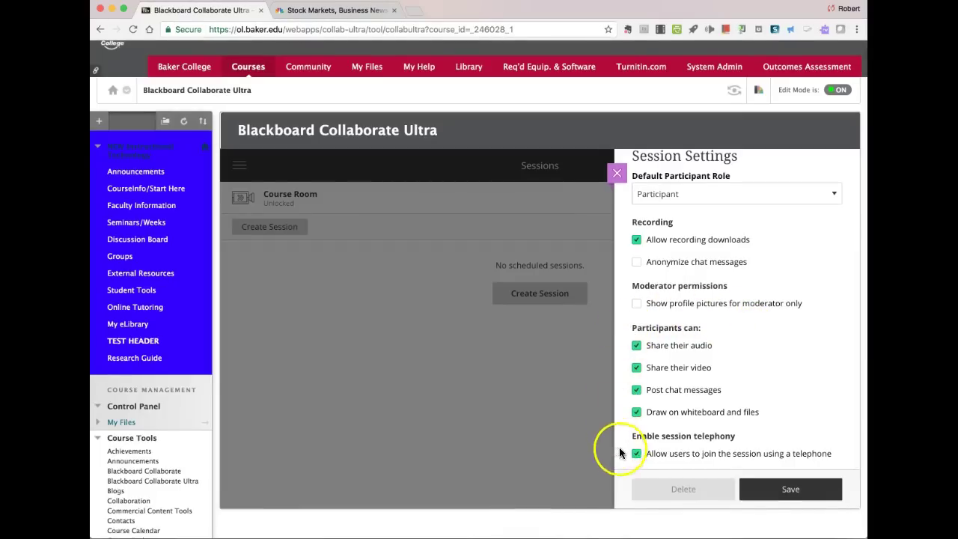
{"action": "left_click", "coordinate": [636, 241]}
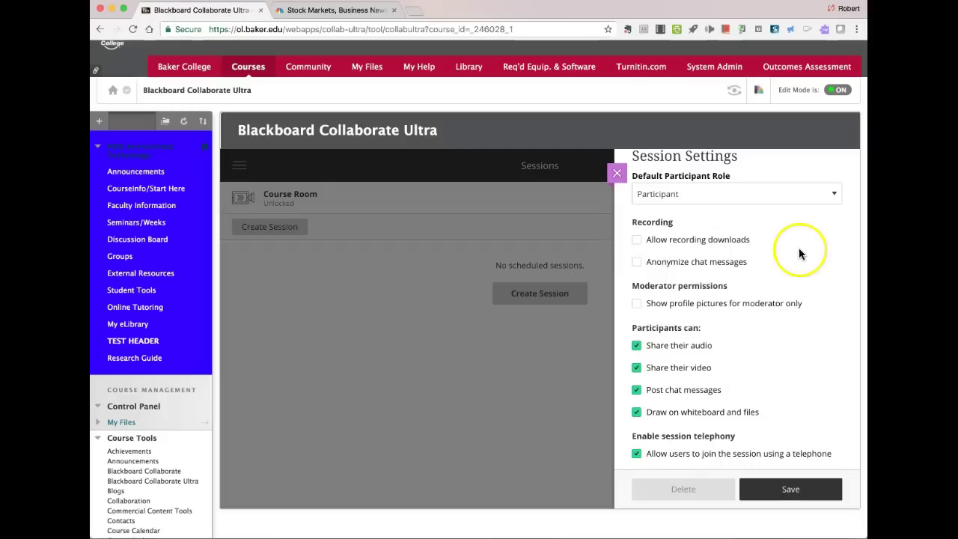
{"action": "left_click", "coordinate": [642, 250]}
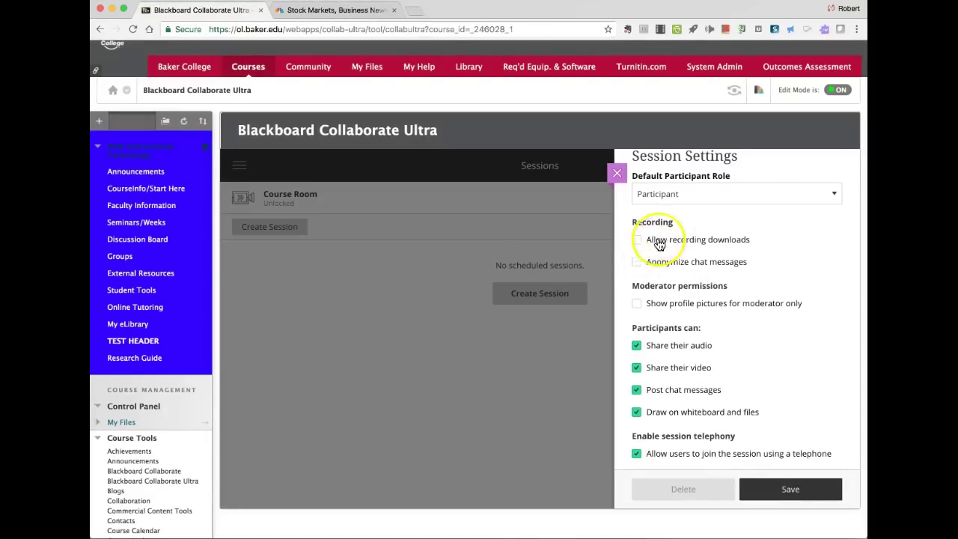
{"action": "left_click", "coordinate": [637, 240]}
{"action": "left_click", "coordinate": [793, 277]}
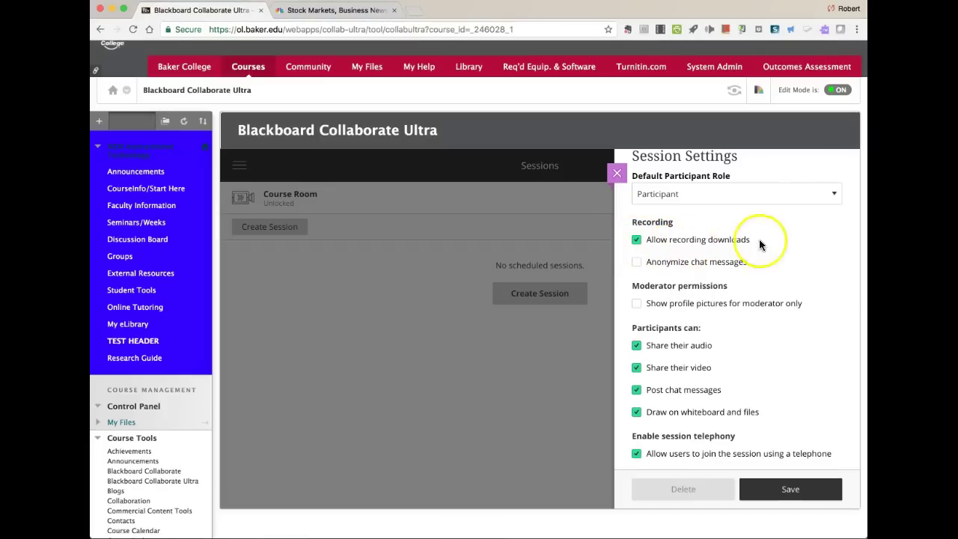
{"action": "left_click", "coordinate": [793, 491]}
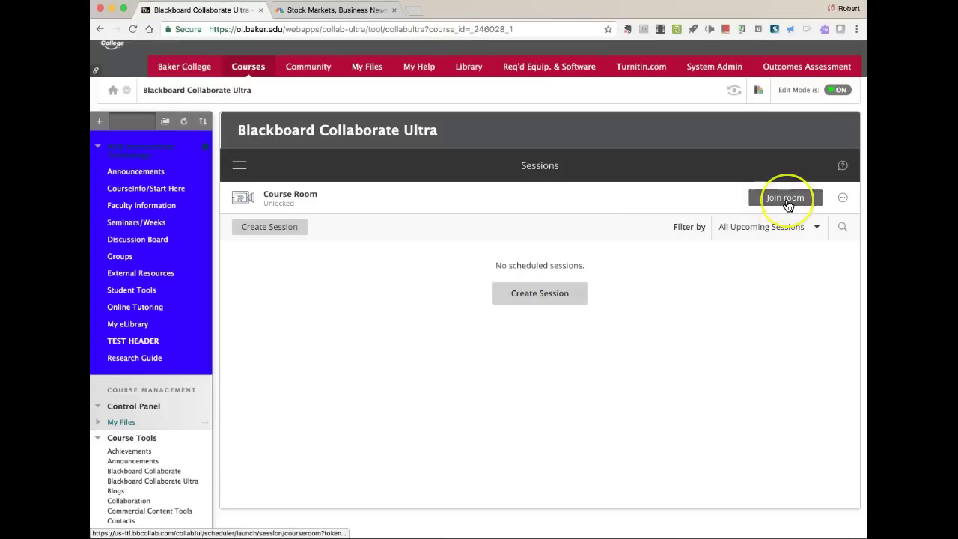
Start a new session, review its event details and early entry choices, and cancel it without saving
{"action": "left_click", "coordinate": [531, 302]}
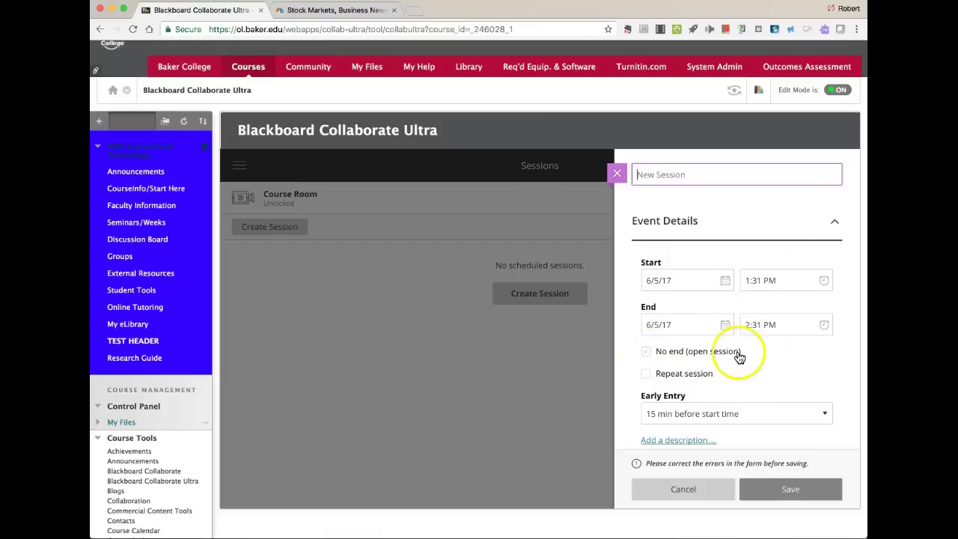
{"action": "scroll", "coordinate": [775, 357], "scroll_direction": "down", "scroll_amount": 1}
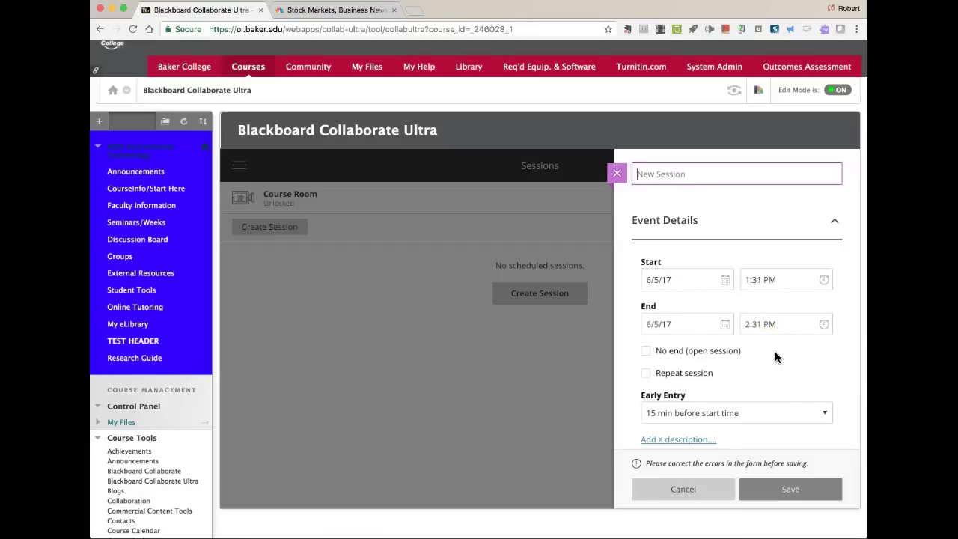
{"action": "scroll", "coordinate": [775, 357], "scroll_direction": "down", "scroll_amount": 5}
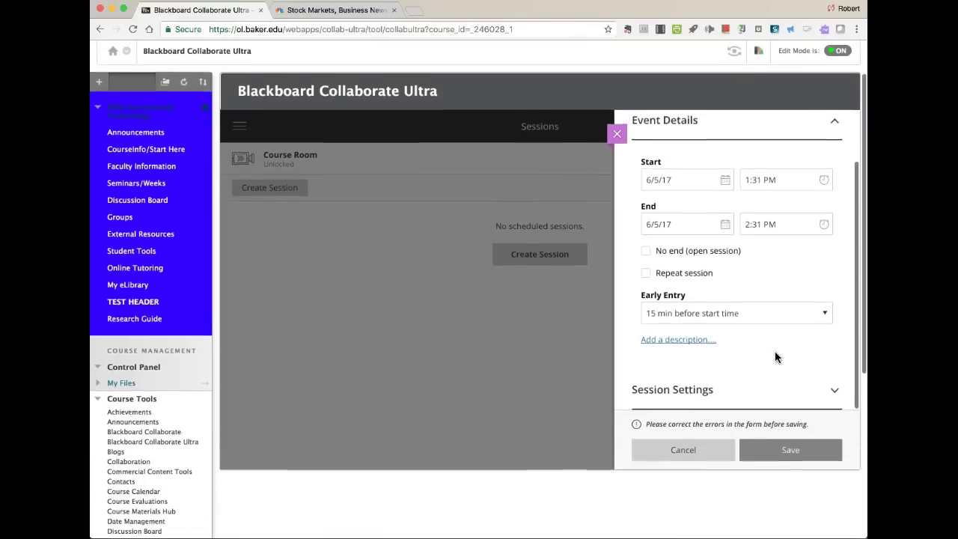
{"action": "scroll", "coordinate": [776, 353], "scroll_direction": "up", "scroll_amount": 5}
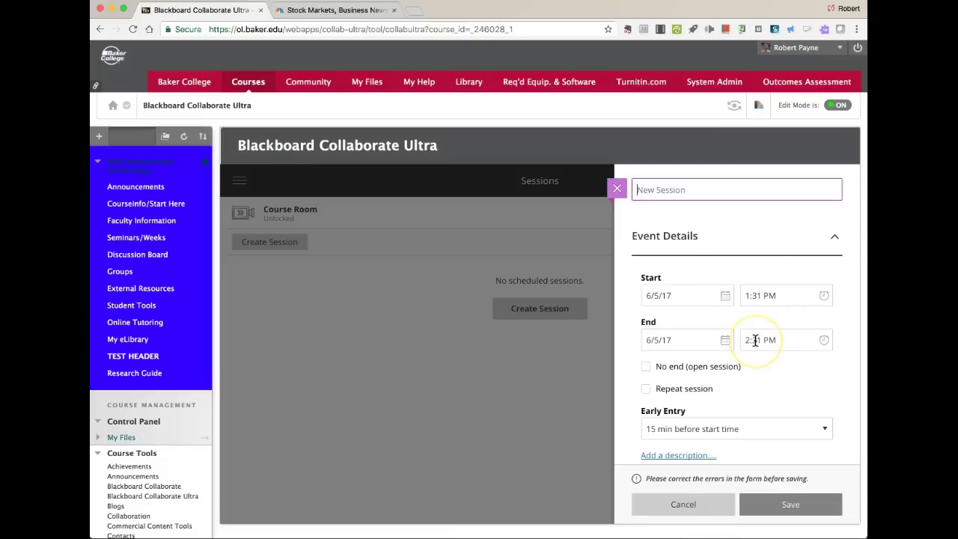
{"action": "scroll", "coordinate": [756, 340], "scroll_direction": "down", "scroll_amount": 3}
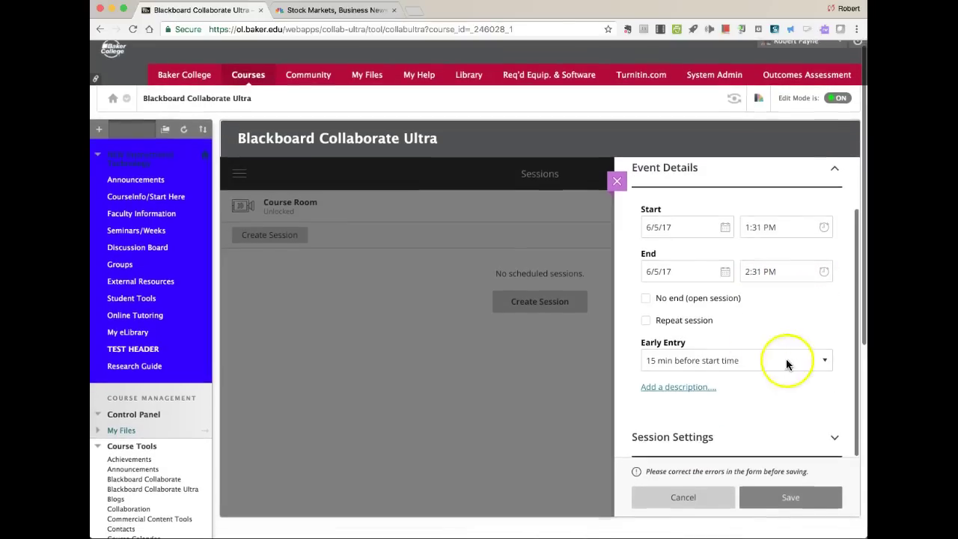
{"action": "left_click", "coordinate": [825, 361]}
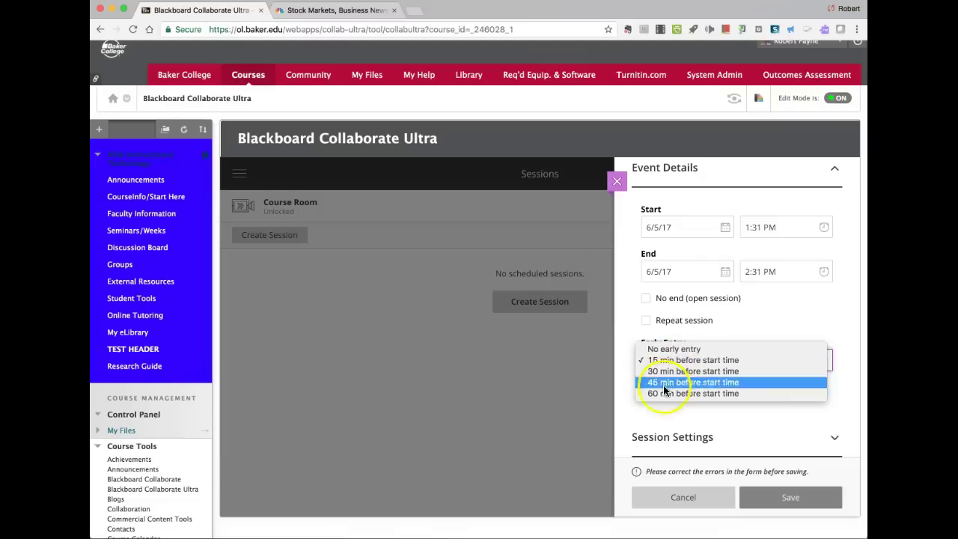
{"action": "left_click", "coordinate": [813, 333]}
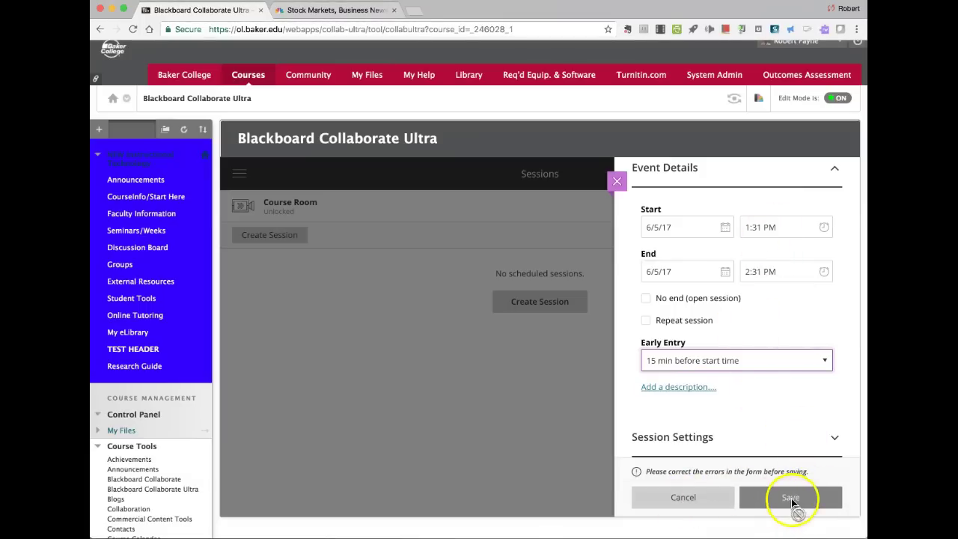
{"action": "left_click", "coordinate": [704, 508]}
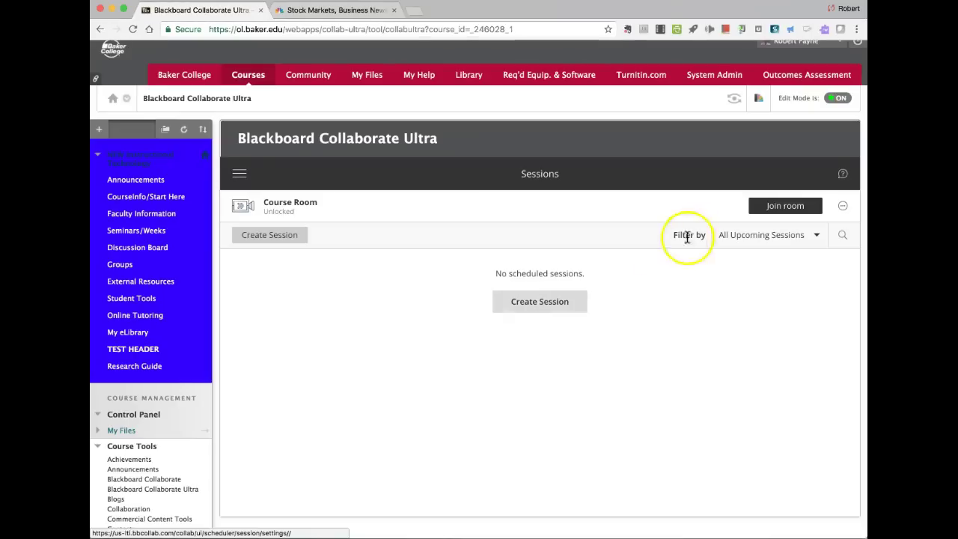
Join the Course Room and wait for the live session to load
{"action": "left_click", "coordinate": [789, 213]}
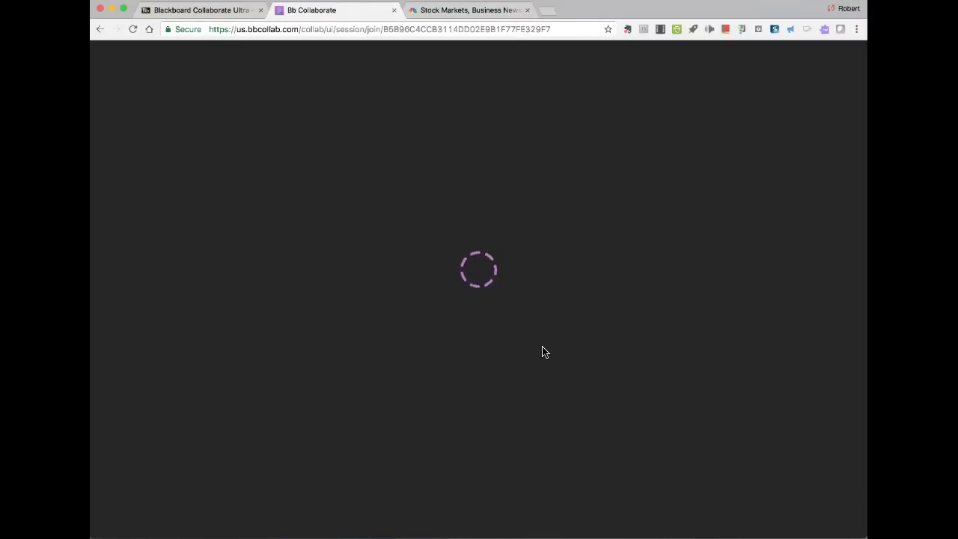
{"action": "left_click", "coordinate": [502, 374]}
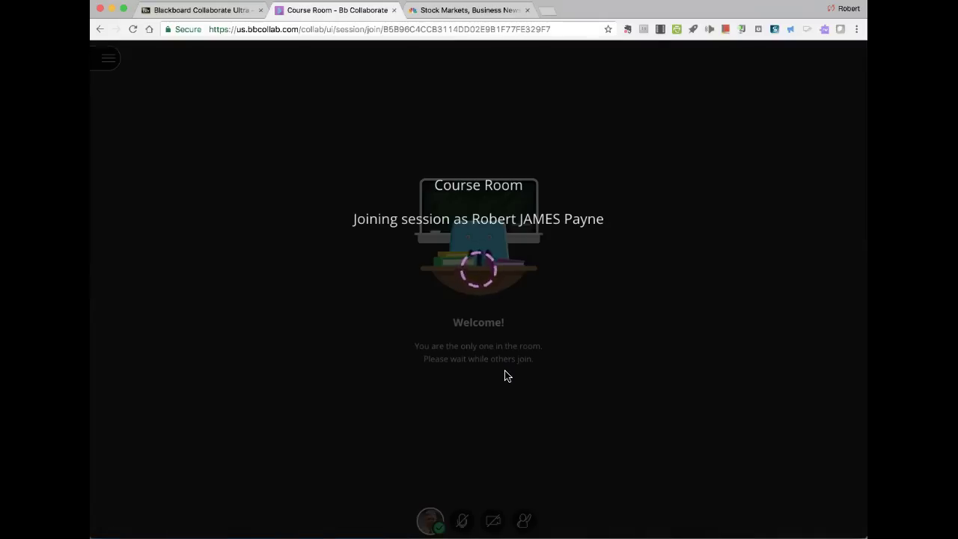
{"action": "left_click", "coordinate": [468, 404]}
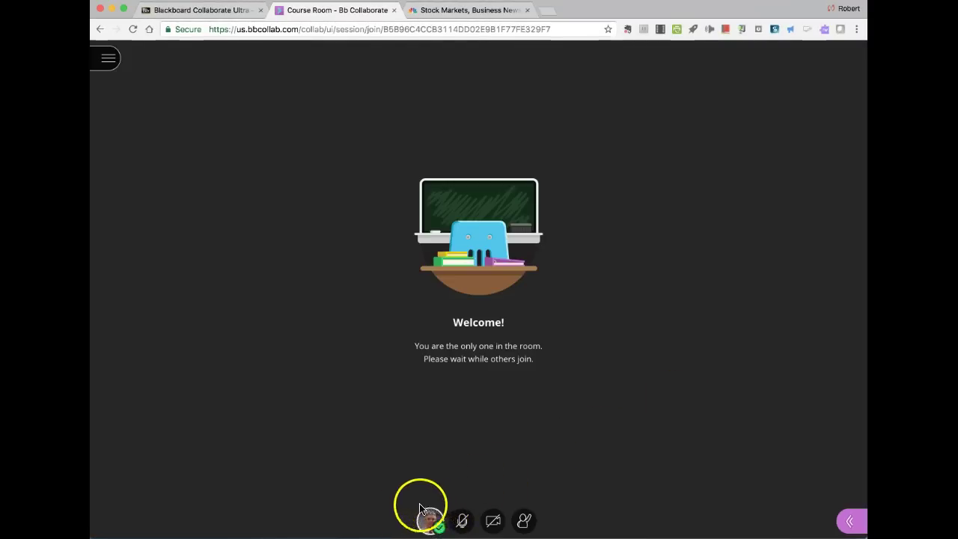
Turn the microphone on and mute it again, and share the webcam video with the room
{"action": "left_click", "coordinate": [464, 528]}
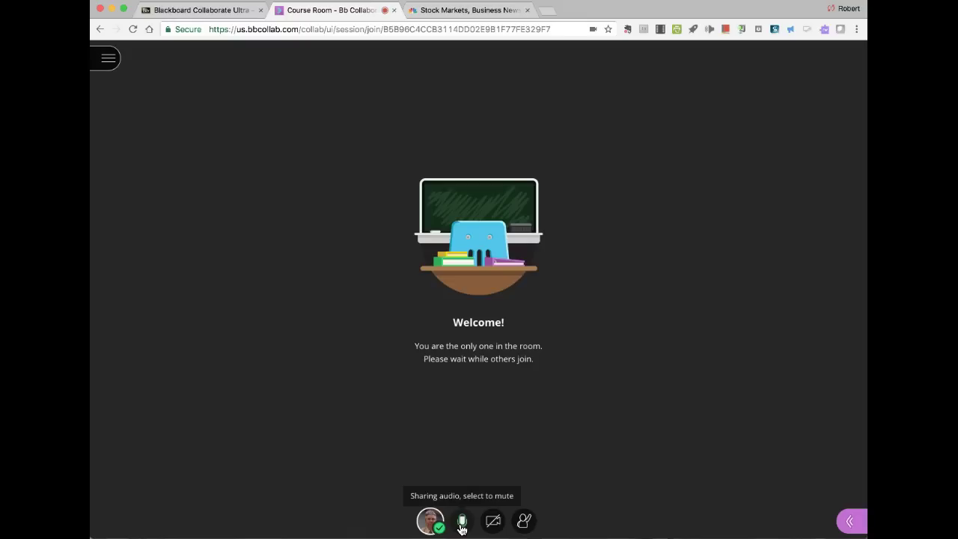
{"action": "left_click", "coordinate": [462, 528]}
{"action": "left_click", "coordinate": [464, 527]}
{"action": "left_click", "coordinate": [492, 524]}
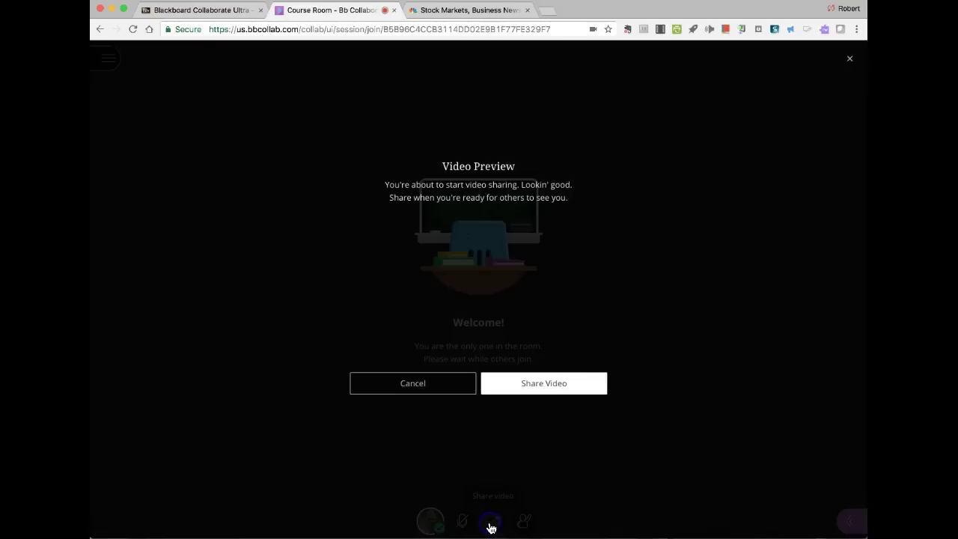
{"action": "left_click", "coordinate": [546, 387]}
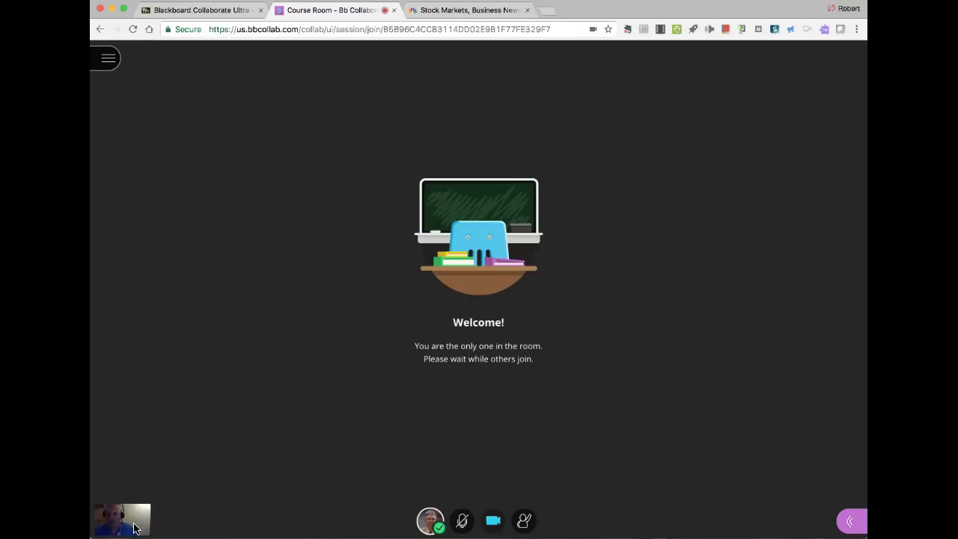
{"action": "left_click", "coordinate": [525, 530]}
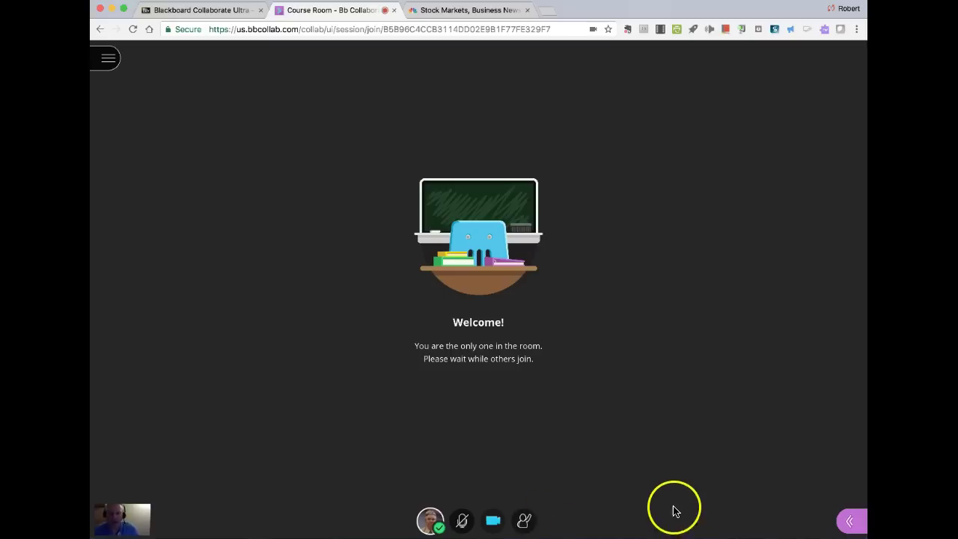
Open the session's chat and check which recipients a message can be addressed to
{"action": "left_click", "coordinate": [850, 524]}
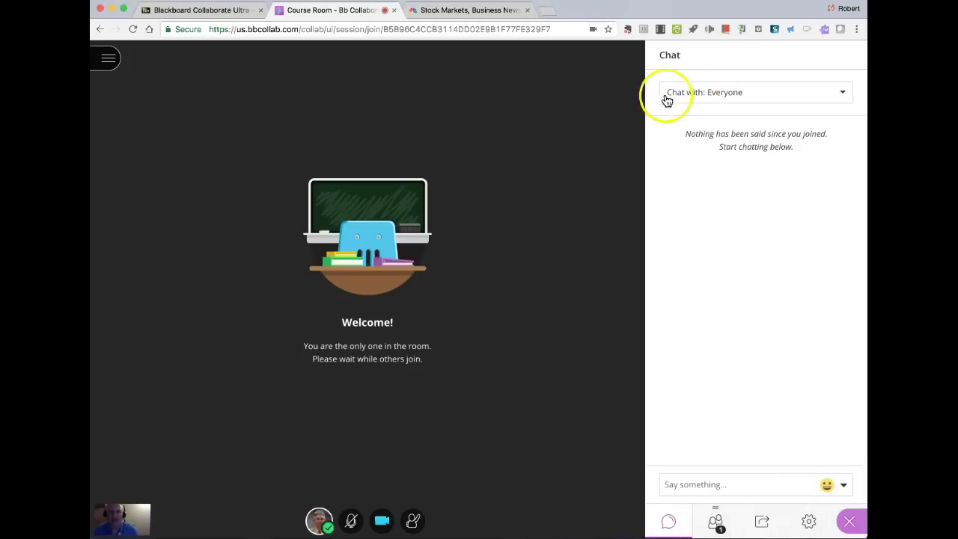
{"action": "left_click", "coordinate": [845, 94]}
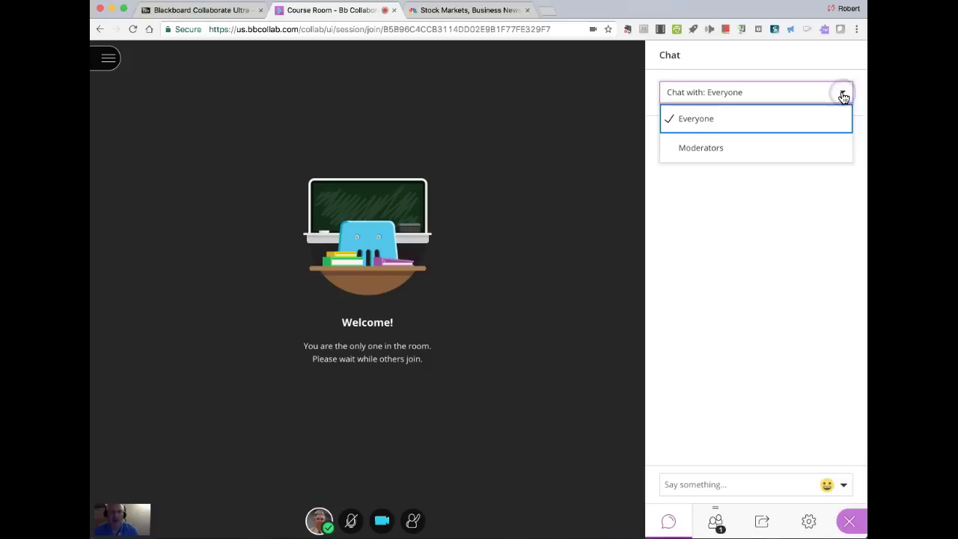
{"action": "left_click", "coordinate": [844, 94]}
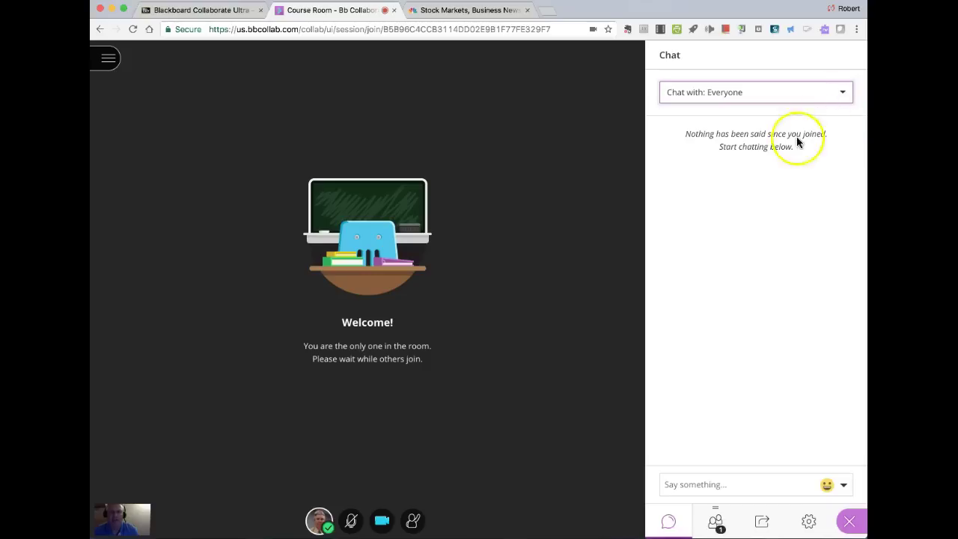
Examine the participant list, return briefly to the chat, and show the participants again
{"action": "left_click", "coordinate": [716, 522]}
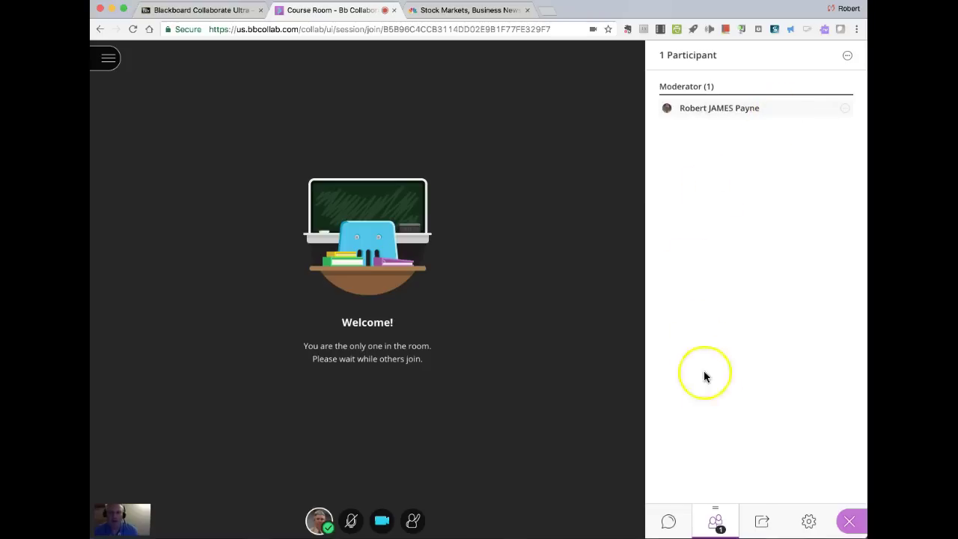
{"action": "left_click", "coordinate": [716, 526]}
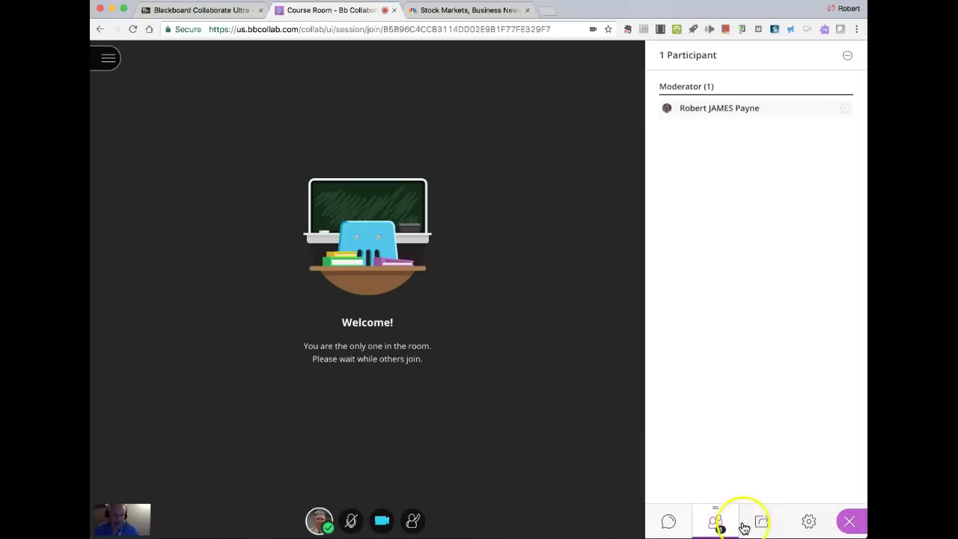
{"action": "left_click", "coordinate": [670, 523]}
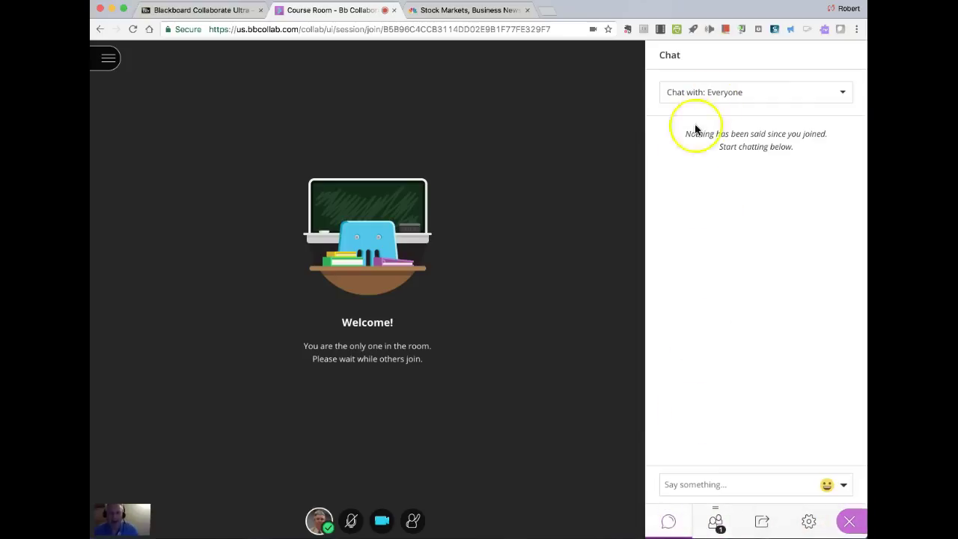
{"action": "left_click", "coordinate": [723, 529]}
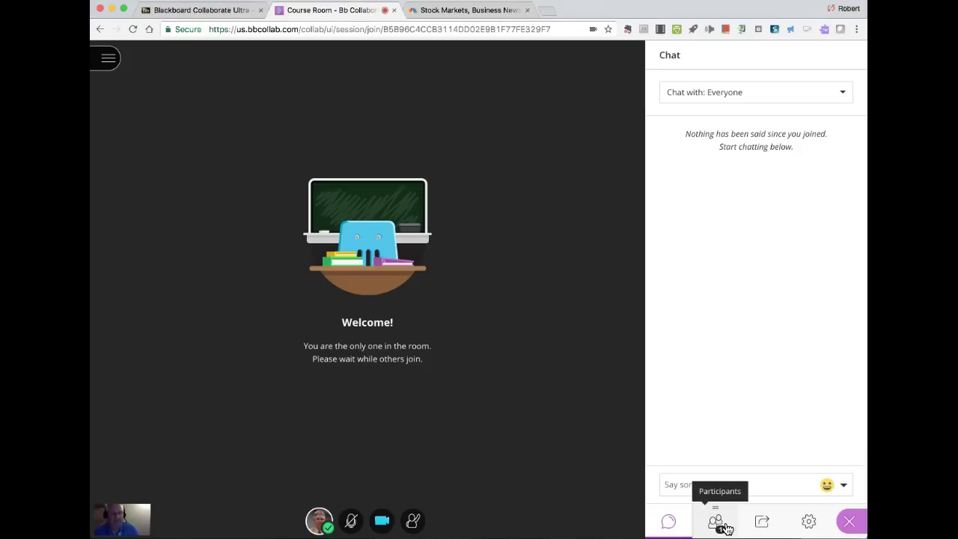
{"action": "left_click", "coordinate": [720, 527]}
{"action": "left_click", "coordinate": [753, 353]}
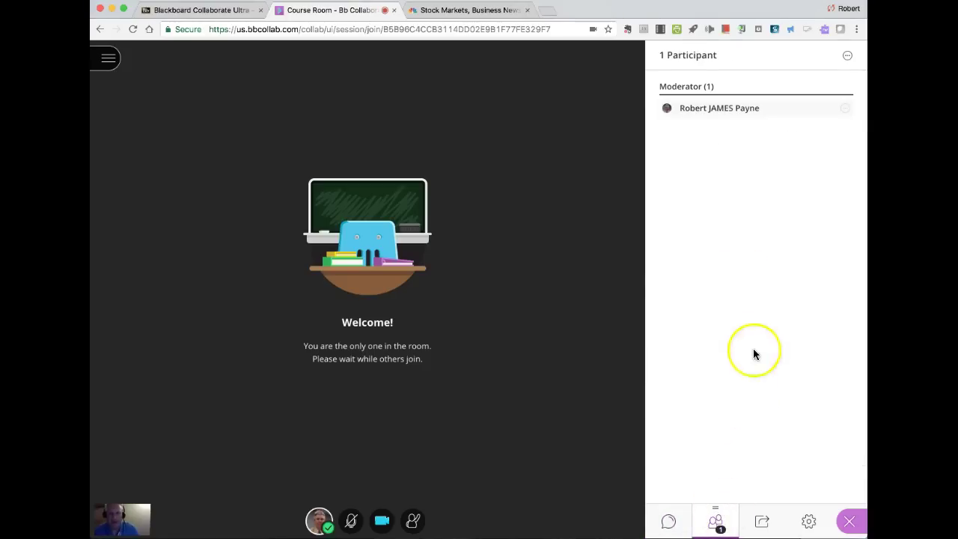
{"action": "left_click", "coordinate": [716, 214]}
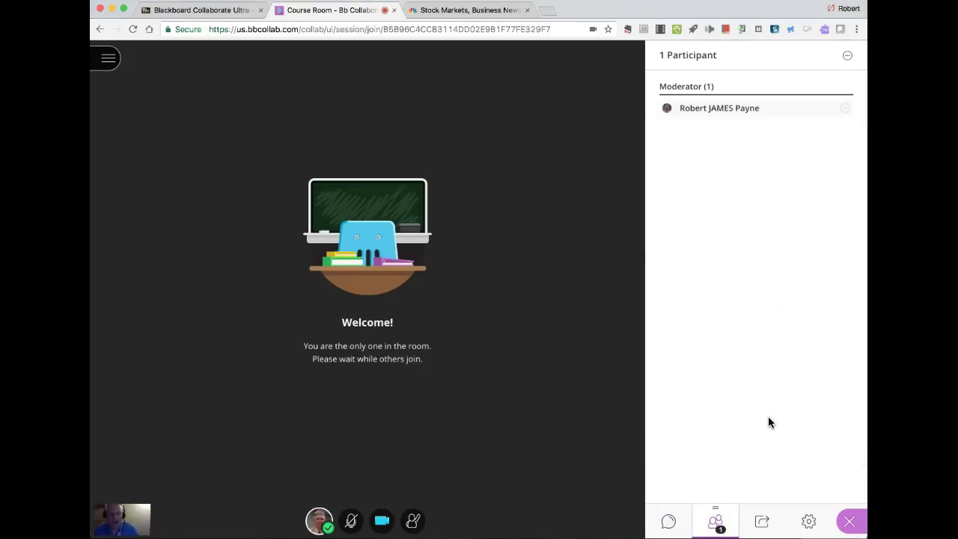
Examine the content sharing options, including blank whiteboard, application, files, polling and breakout groups
{"action": "left_click", "coordinate": [762, 523]}
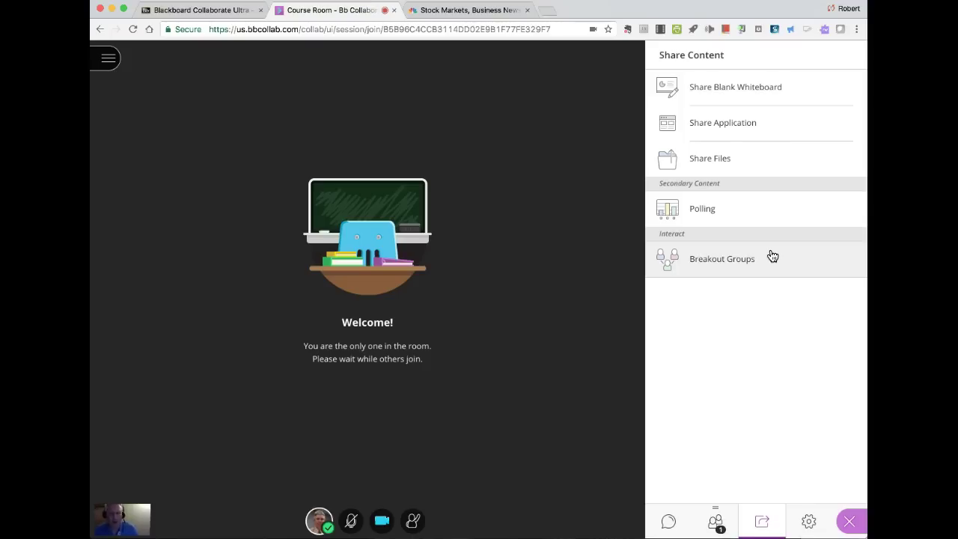
{"action": "left_click", "coordinate": [723, 264]}
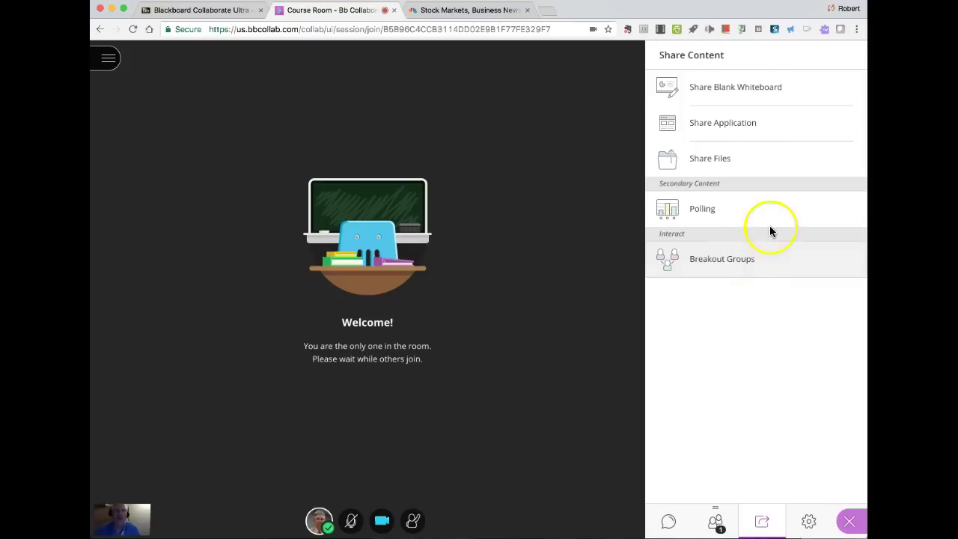
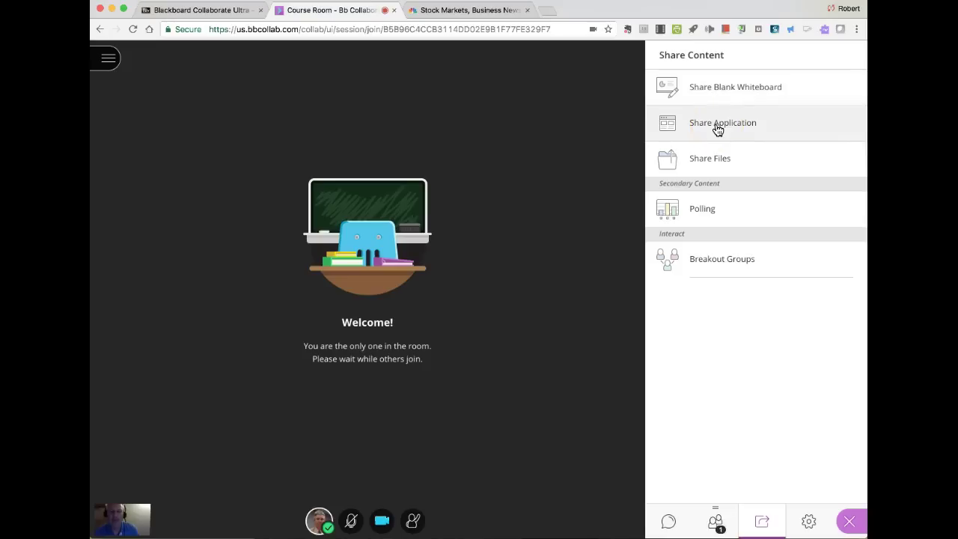
{"action": "left_click", "coordinate": [707, 156]}
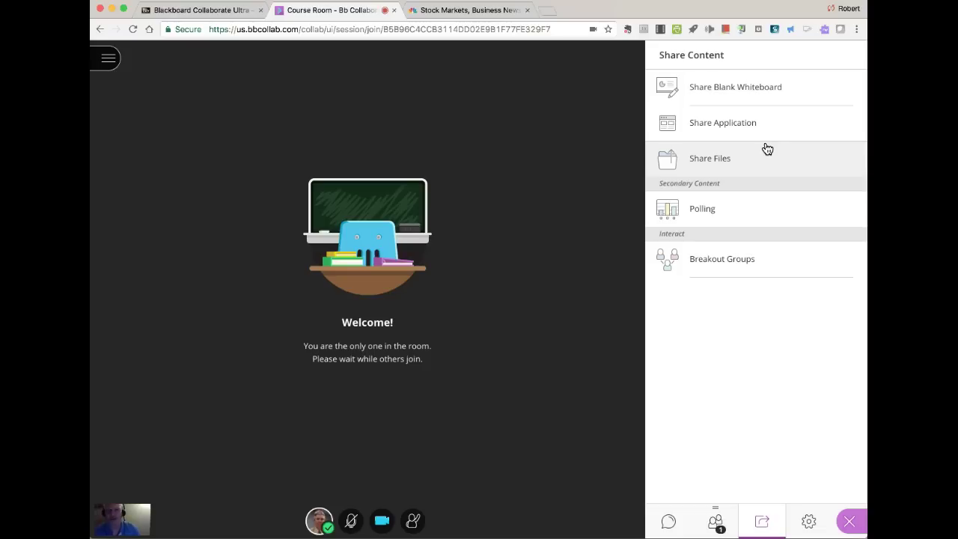
{"action": "left_click", "coordinate": [765, 156]}
{"action": "left_click", "coordinate": [735, 88]}
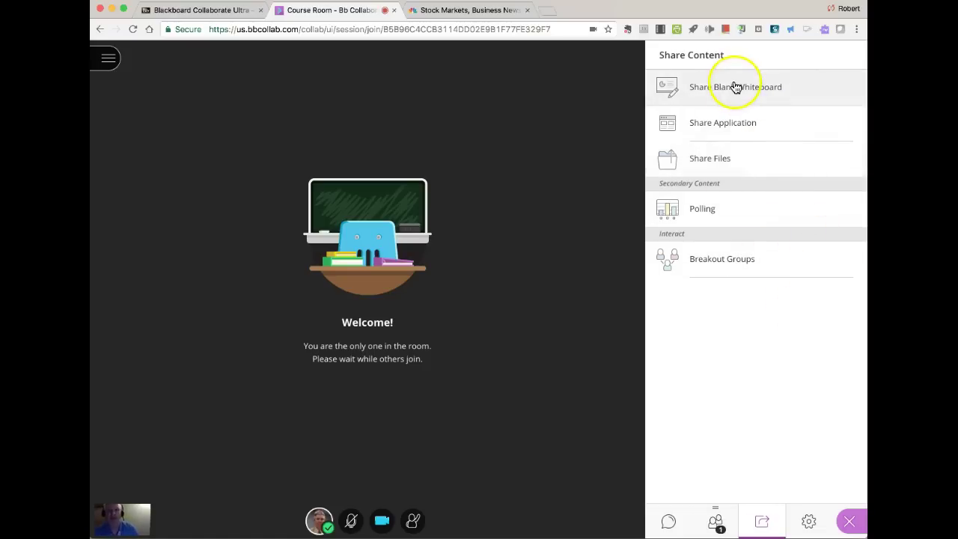
{"action": "left_click", "coordinate": [712, 123]}
{"action": "left_click", "coordinate": [720, 88]}
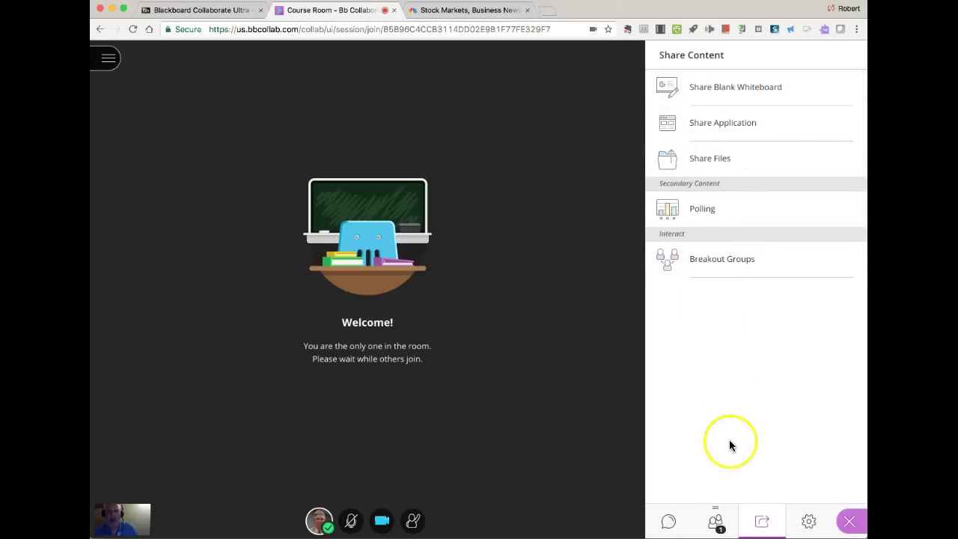
Show the participant list, dismiss the raised-hand notification and lower the student's hand
{"action": "left_click", "coordinate": [717, 523]}
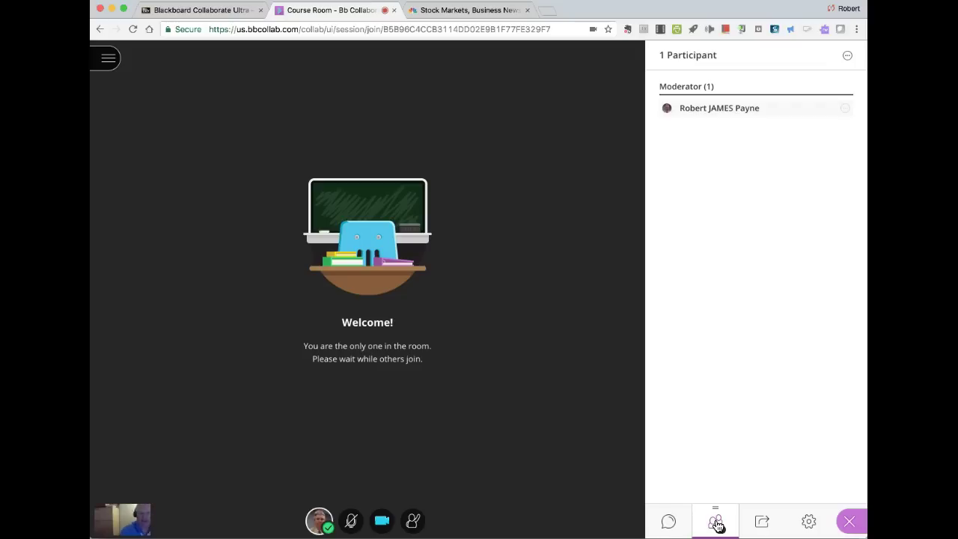
{"action": "left_click", "coordinate": [730, 518]}
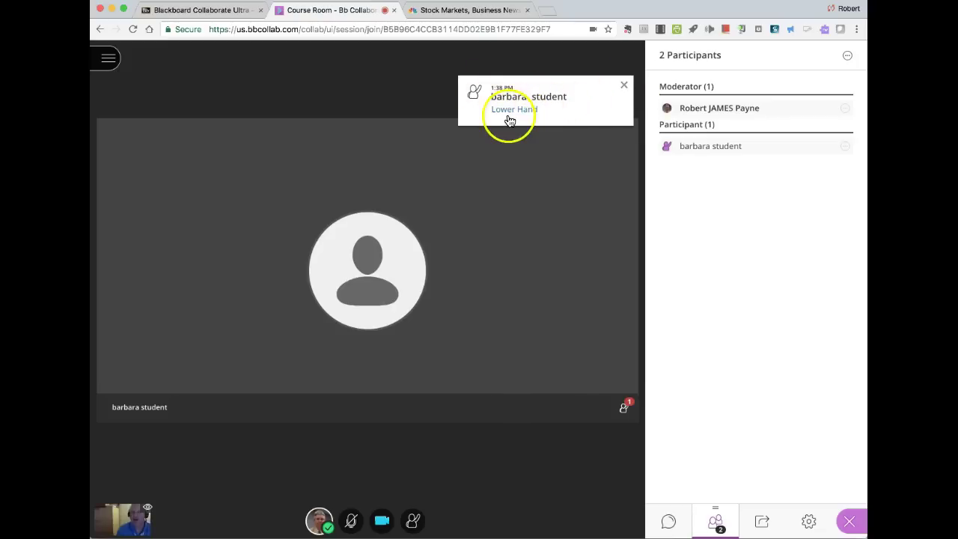
{"action": "left_click", "coordinate": [624, 88]}
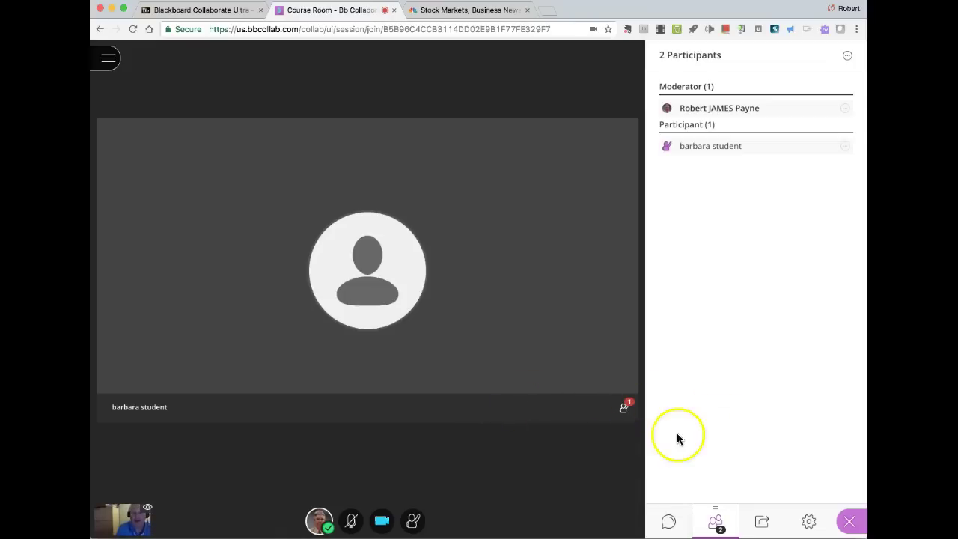
{"action": "left_click", "coordinate": [624, 409]}
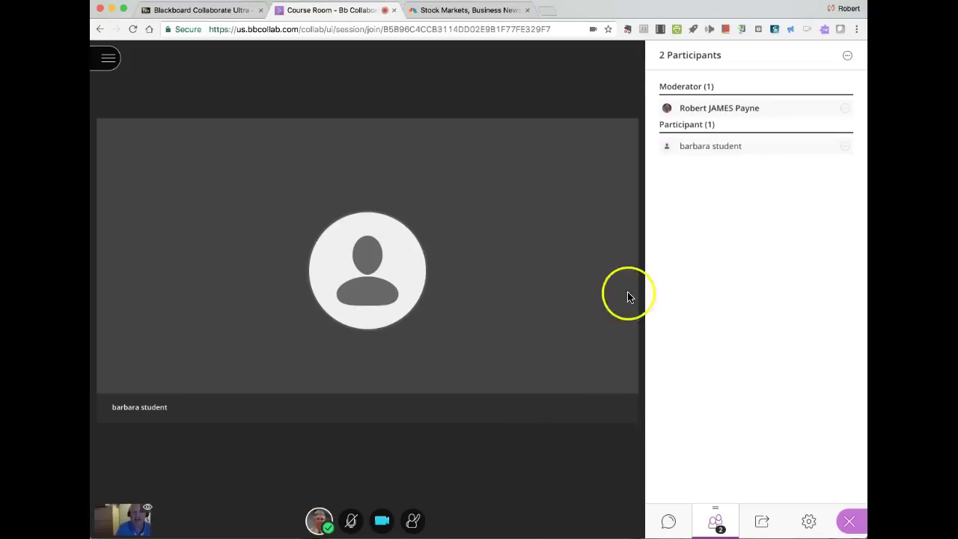
Share a blank whiteboard with the session and handwrite "Hi" and "Hello" on it with the blue pencil
{"action": "left_click", "coordinate": [762, 524]}
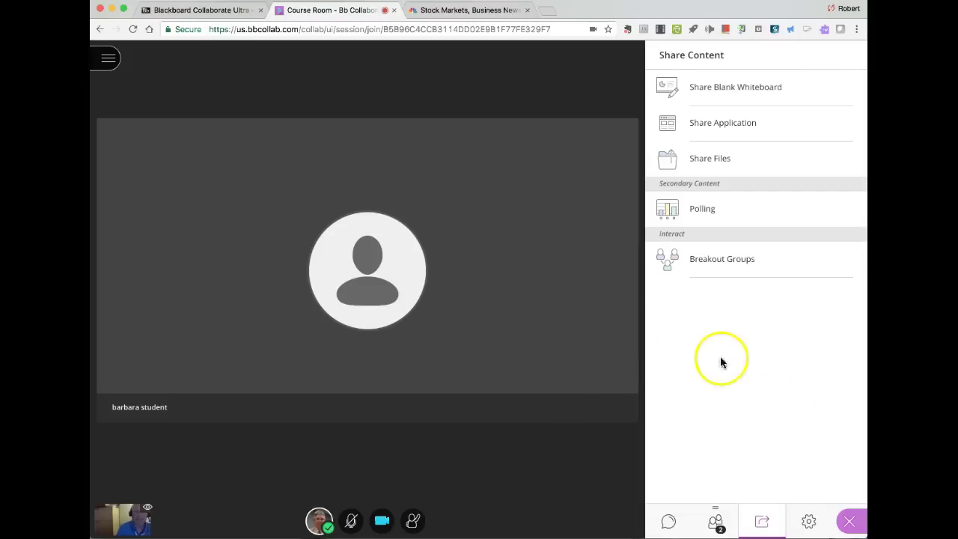
{"action": "left_click", "coordinate": [751, 88]}
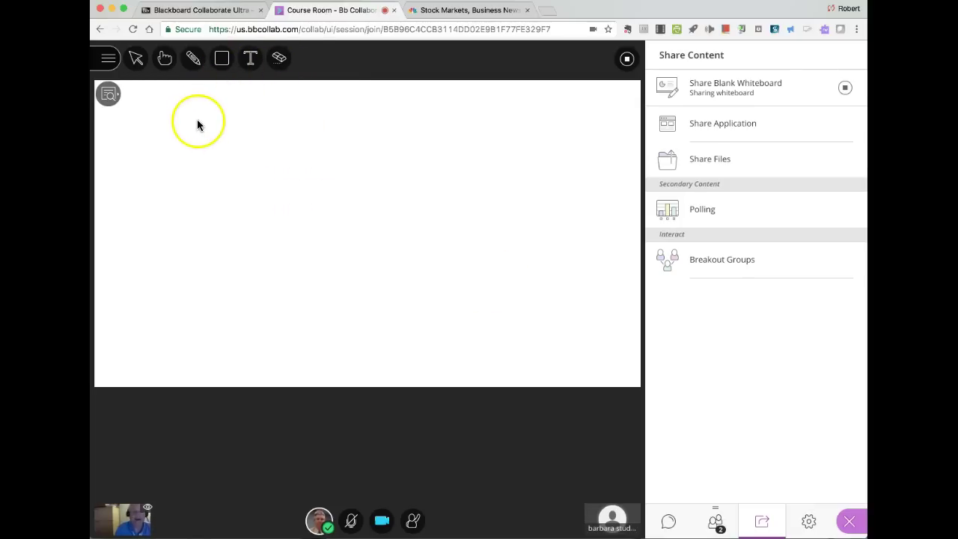
{"action": "left_click", "coordinate": [194, 61]}
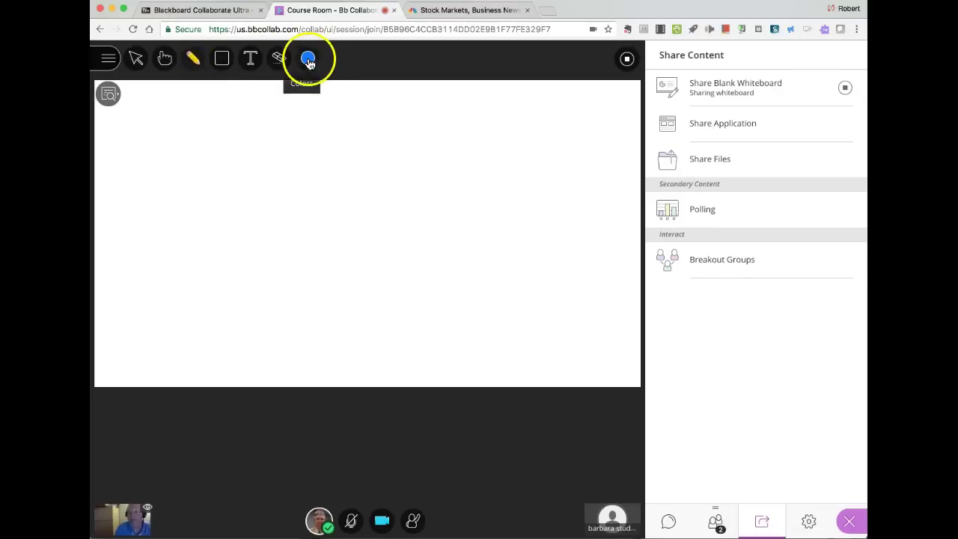
{"action": "mouse_move", "coordinate": [237, 163]}
{"action": "left_mouse_down"}
{"action": "mouse_move", "coordinate": [235, 196]}
{"action": "mouse_move", "coordinate": [270, 178]}
{"action": "mouse_move", "coordinate": [262, 166]}
{"action": "mouse_move", "coordinate": [260, 182]}
{"action": "left_mouse_up"}
{"action": "key", "text": "super+z"}
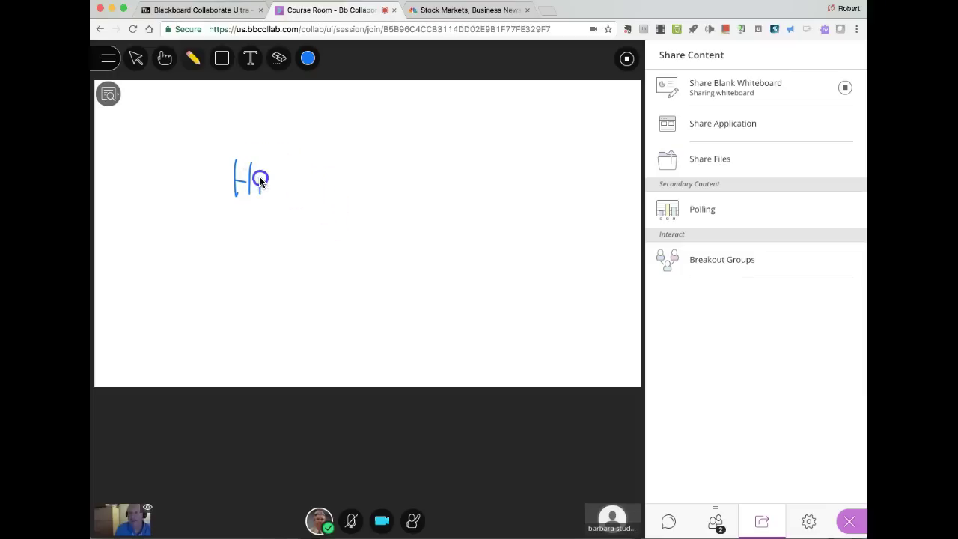
{"action": "key", "text": "super+z"}
{"action": "left_click_drag", "start_coordinate": [260, 191], "coordinate": [261, 178]}
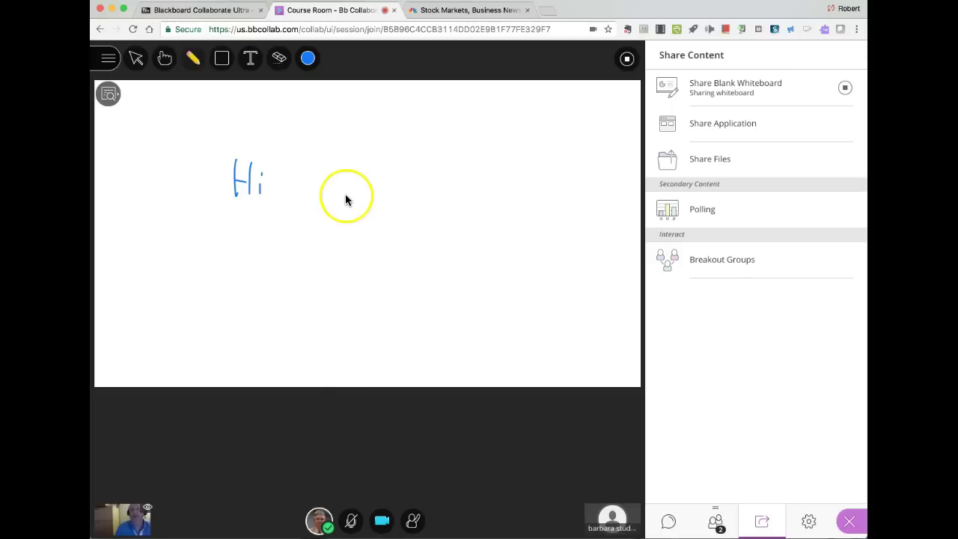
{"action": "left_click_drag", "start_coordinate": [315, 212], "coordinate": [344, 252]}
{"action": "mouse_move", "coordinate": [367, 198]}
{"action": "left_mouse_down"}
{"action": "mouse_move", "coordinate": [363, 260]}
{"action": "mouse_move", "coordinate": [366, 237]}
{"action": "mouse_move", "coordinate": [377, 241]}
{"action": "mouse_move", "coordinate": [404, 203]}
{"action": "mouse_move", "coordinate": [421, 233]}
{"action": "mouse_move", "coordinate": [410, 219]}
{"action": "mouse_move", "coordinate": [439, 238]}
{"action": "mouse_move", "coordinate": [463, 237]}
{"action": "left_mouse_up"}
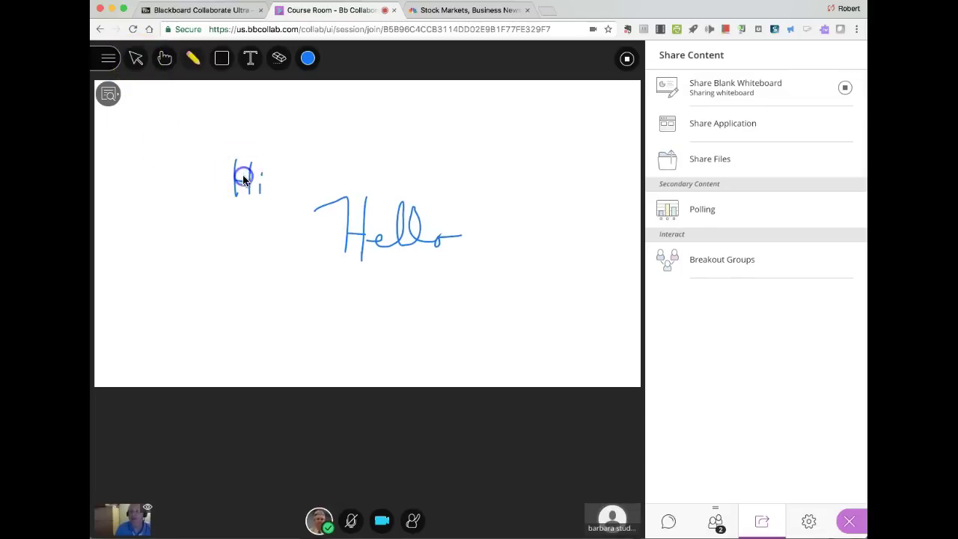
Move the crossbar of the "H" and the stem of the "i" in "Hi" above "Hello", and activate the pointer tool
{"action": "left_click", "coordinate": [136, 57]}
{"action": "left_click", "coordinate": [231, 193]}
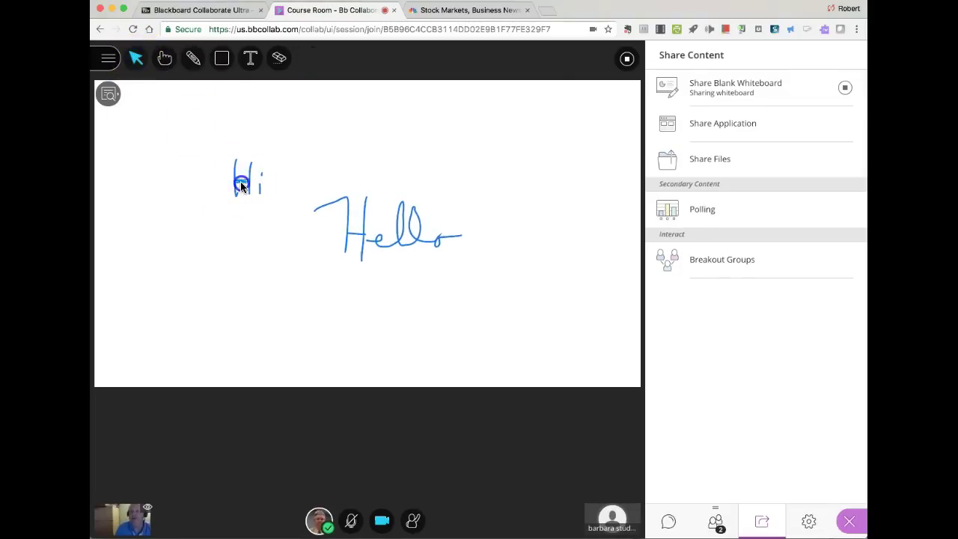
{"action": "left_click_drag", "start_coordinate": [276, 180], "coordinate": [353, 157]}
{"action": "left_click_drag", "start_coordinate": [267, 182], "coordinate": [365, 181]}
{"action": "left_click", "coordinate": [163, 60]}
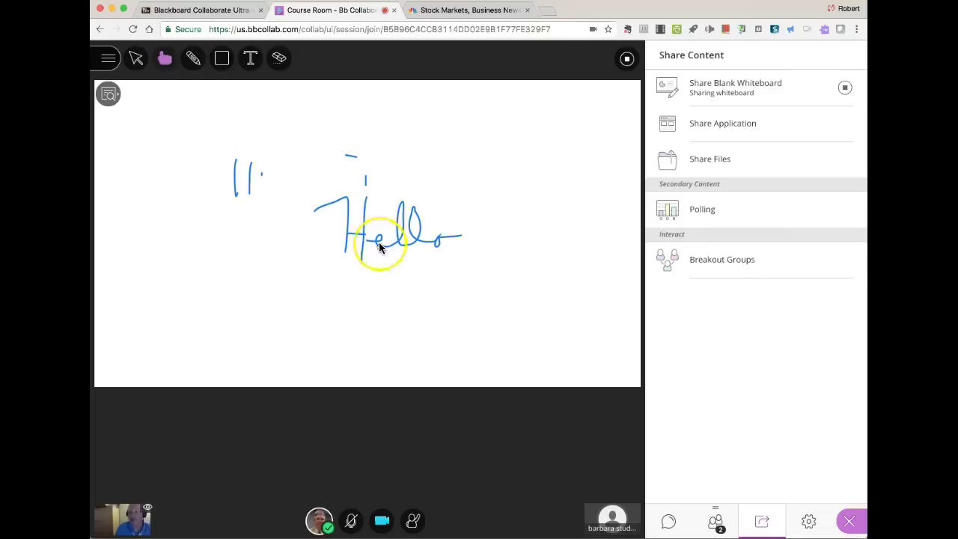
Draw an orange pencil line beneath the "Hi" strokes and an orange circle beside them on the whiteboard
{"action": "left_click", "coordinate": [197, 61]}
{"action": "left_click", "coordinate": [310, 60]}
{"action": "left_click", "coordinate": [325, 102]}
{"action": "left_click_drag", "start_coordinate": [214, 203], "coordinate": [289, 213]}
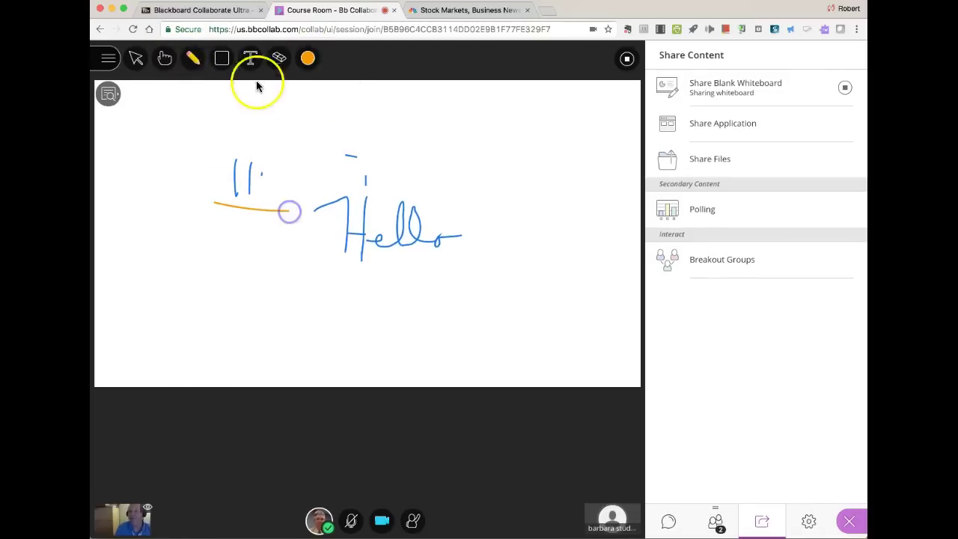
{"action": "left_click", "coordinate": [221, 58]}
{"action": "left_click", "coordinate": [235, 115]}
{"action": "left_click_drag", "start_coordinate": [167, 193], "coordinate": [234, 255]}
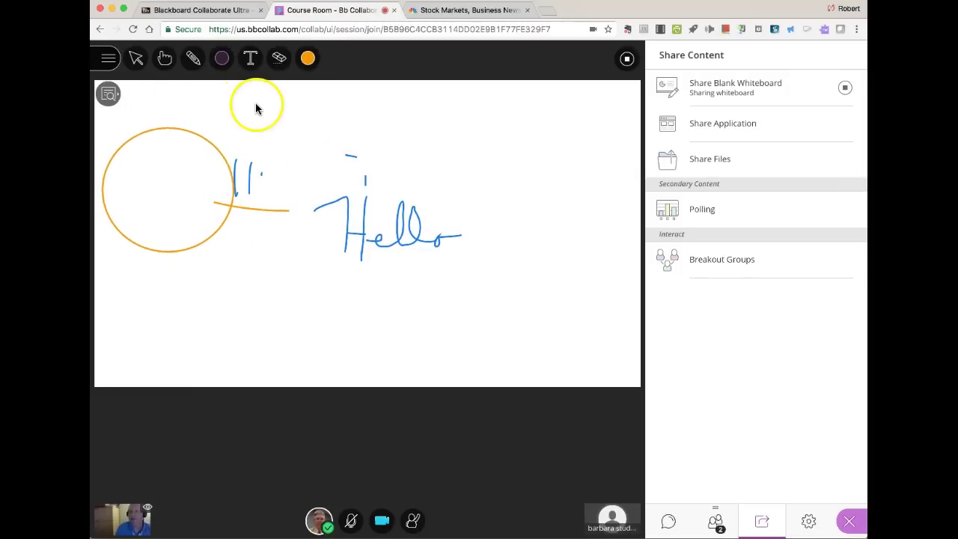
Add the orange text "fgdsgdgfdzfgfhgf" and the black text "gfdgfdgfdgfdfggffgdgdf" above the handwritten "Hello"
{"action": "left_click", "coordinate": [251, 60]}
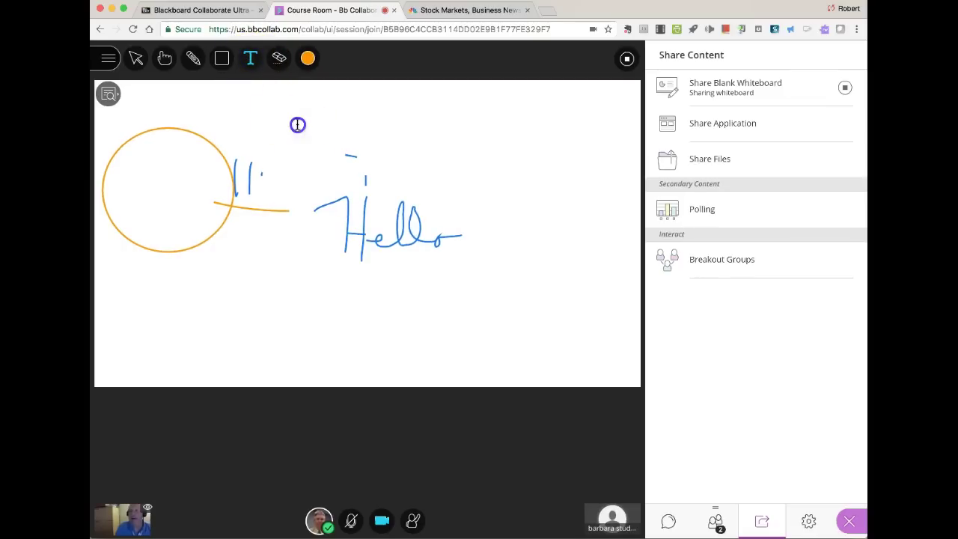
{"action": "type", "text": "fgdsgdgfdzfgfhgf"}
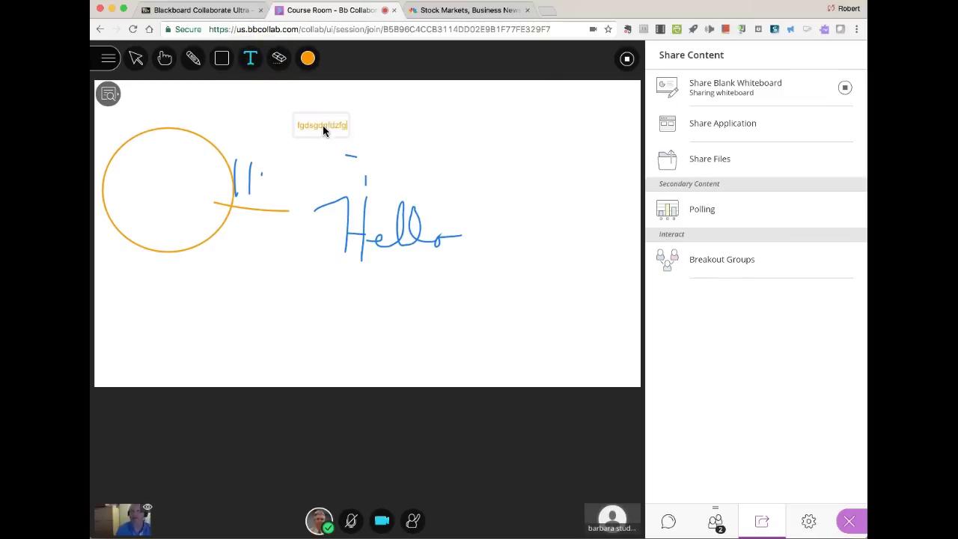
{"action": "left_click", "coordinate": [307, 58]}
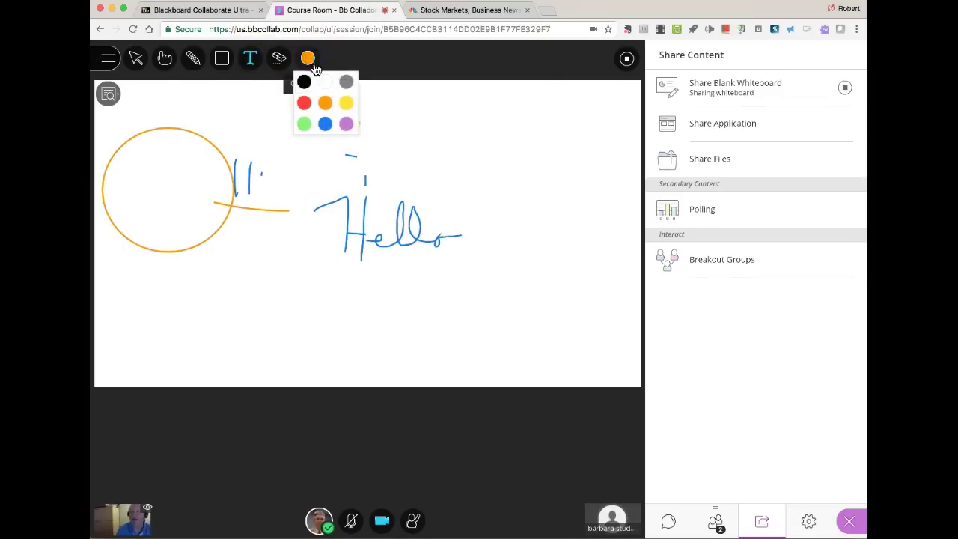
{"action": "left_click", "coordinate": [307, 78]}
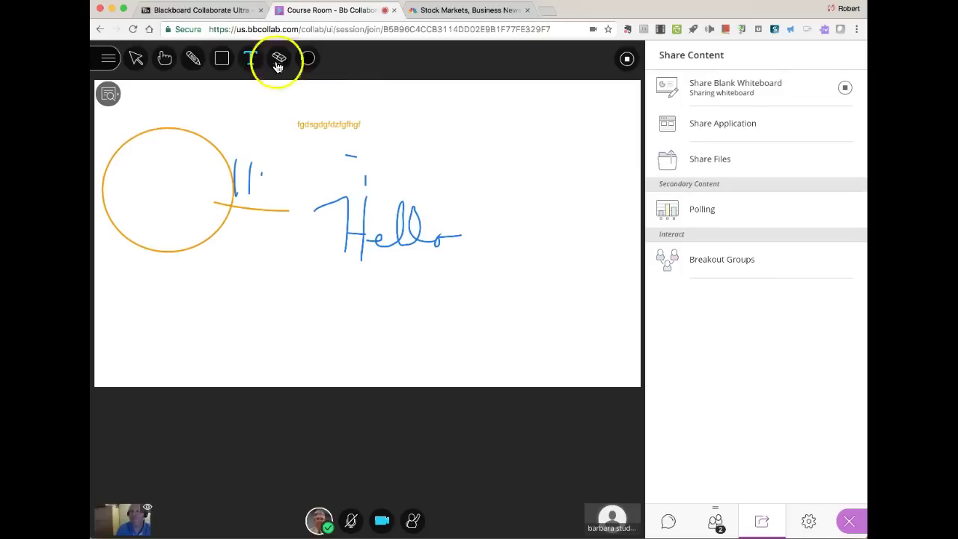
{"action": "left_click", "coordinate": [445, 149]}
{"action": "type", "text": "gfdgfg"}
{"action": "type", "text": "gfdgfdgfggfgdgdf"}
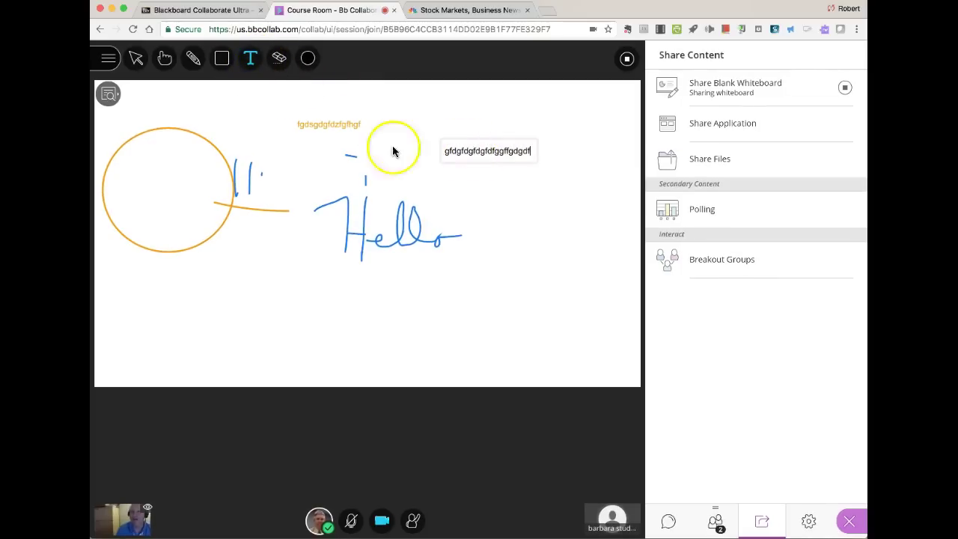
Clear all drawings and text from the shared whiteboard
{"action": "left_click", "coordinate": [307, 60]}
{"action": "left_click", "coordinate": [279, 60]}
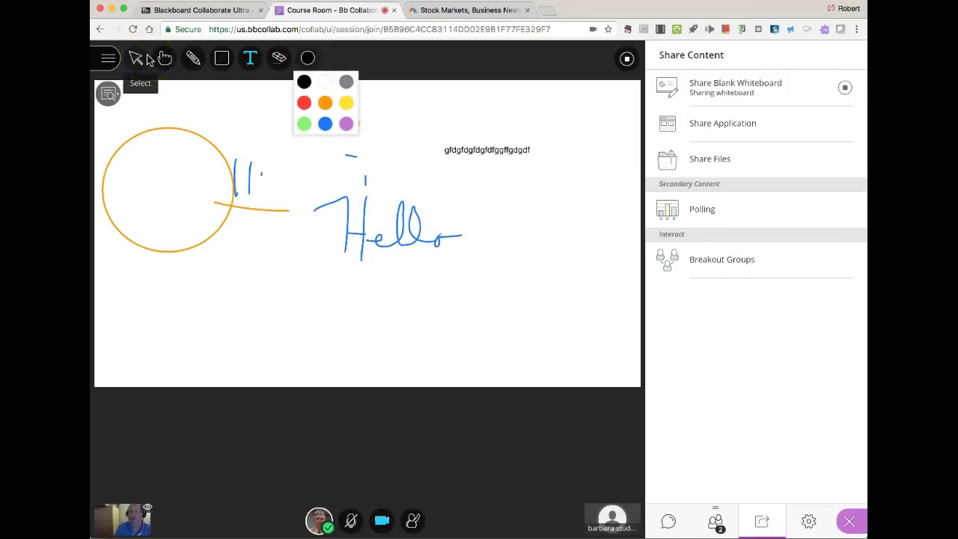
{"action": "left_click", "coordinate": [284, 59]}
{"action": "left_click", "coordinate": [281, 61]}
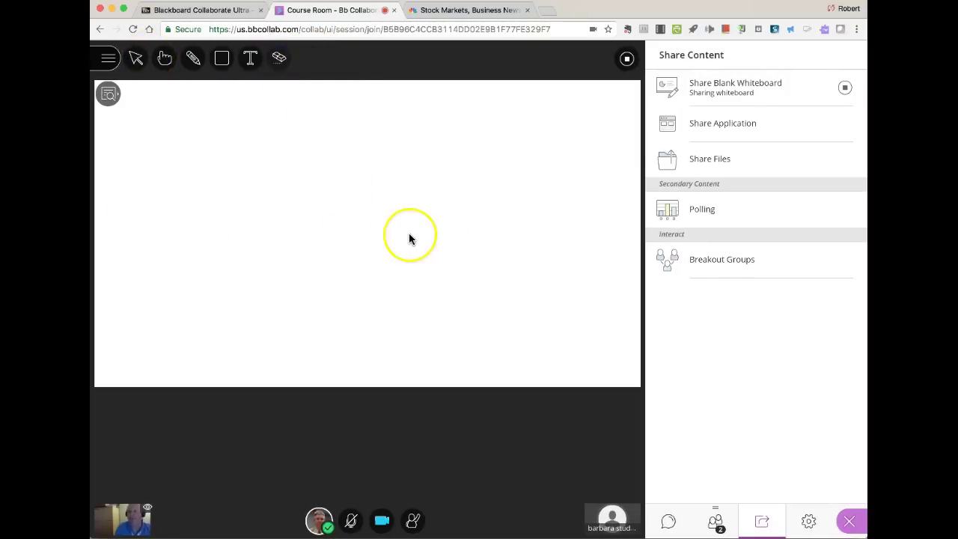
{"action": "left_click_drag", "start_coordinate": [459, 293], "coordinate": [465, 262]}
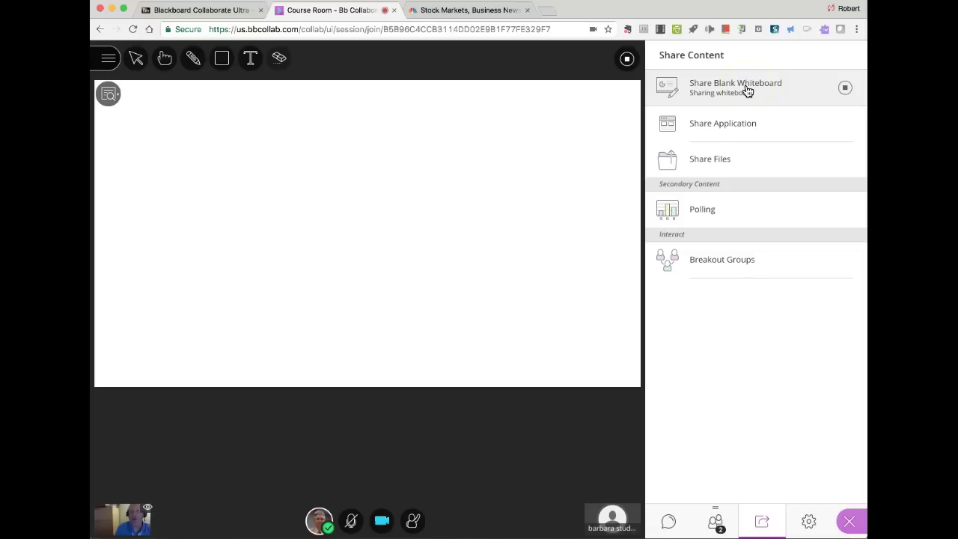
{"action": "left_click", "coordinate": [586, 165]}
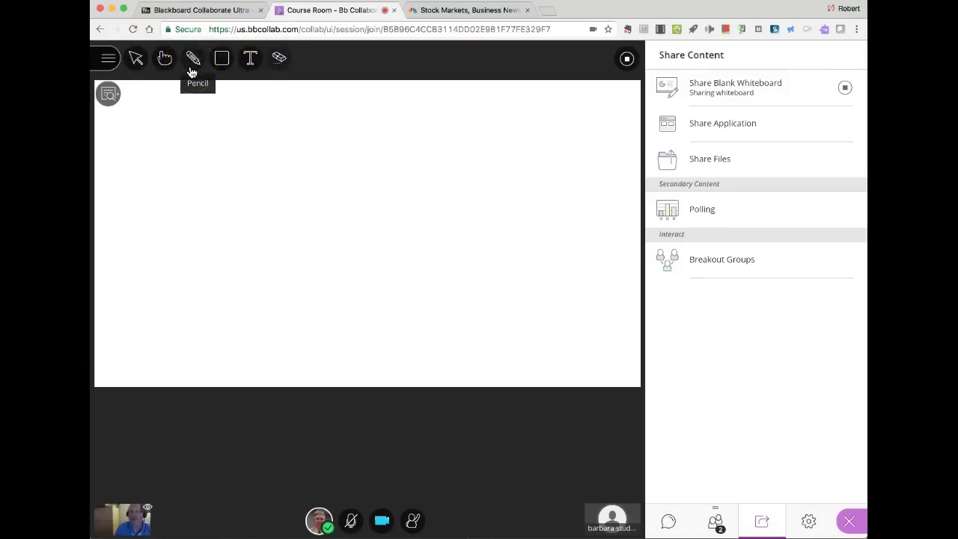
Share just an application with the session, choosing the browser window that shows the CNBC Stock Markets page
{"action": "left_click", "coordinate": [717, 128]}
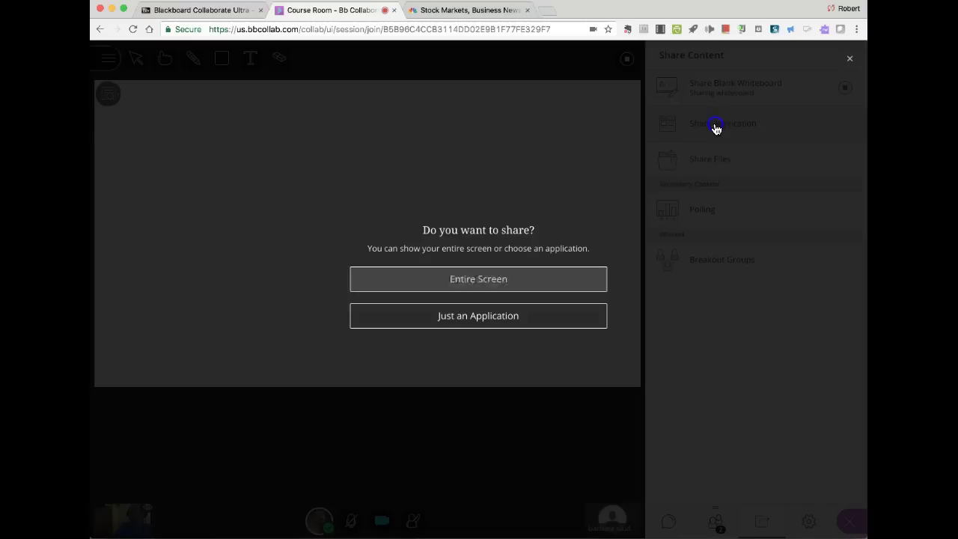
{"action": "left_click", "coordinate": [467, 337]}
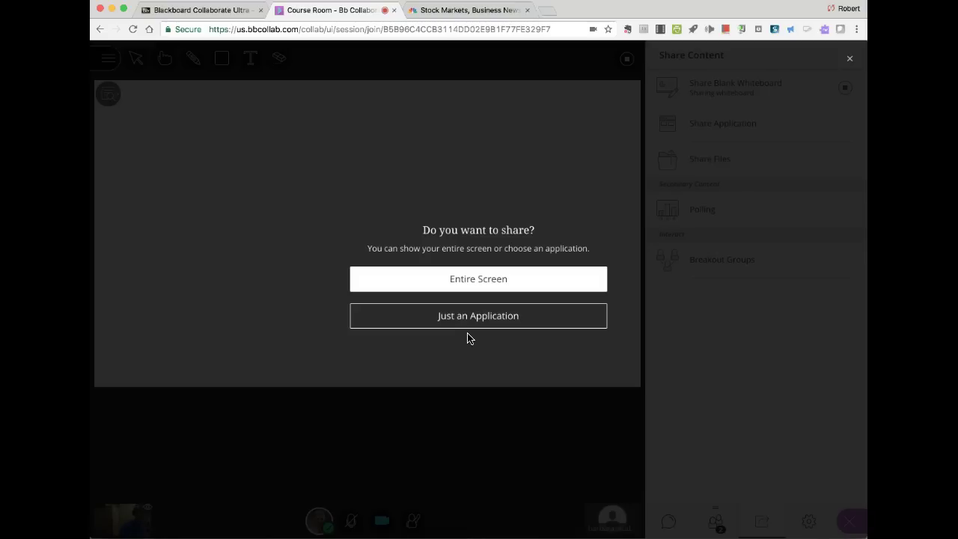
{"action": "left_click", "coordinate": [459, 321]}
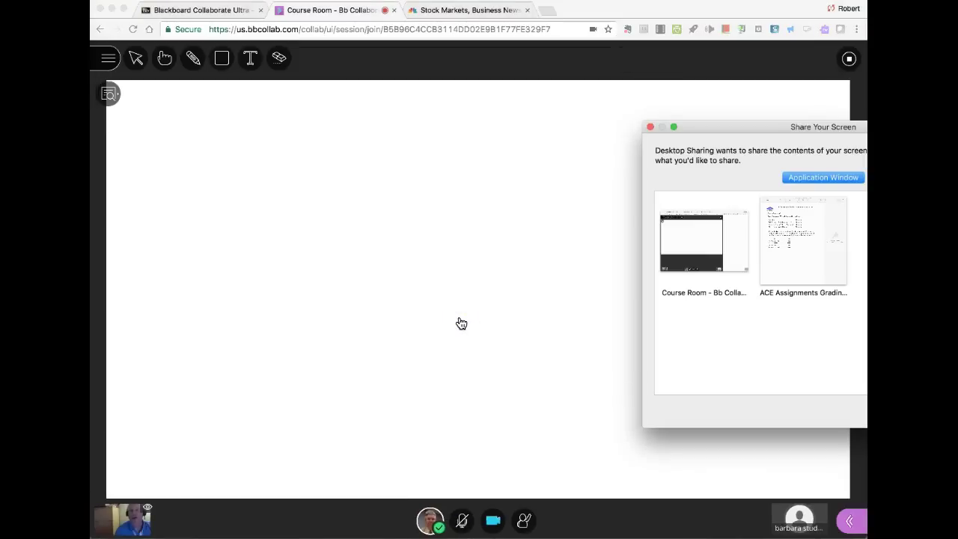
{"action": "left_click", "coordinate": [461, 12]}
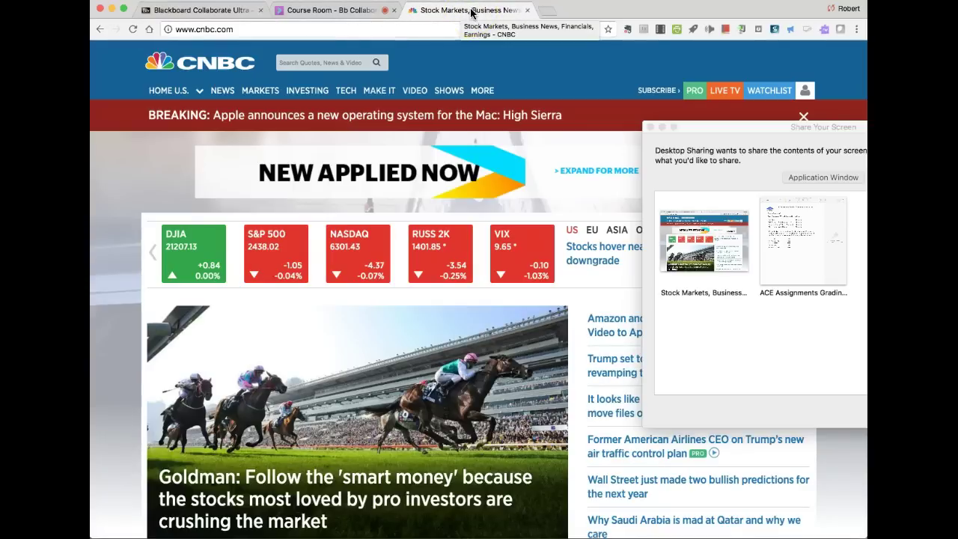
{"action": "left_click", "coordinate": [695, 250]}
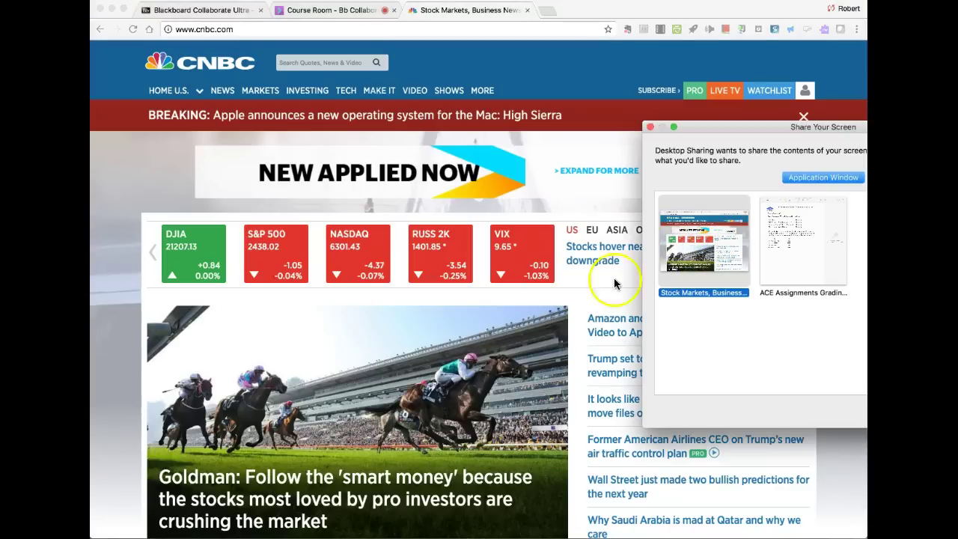
{"action": "left_click", "coordinate": [674, 251]}
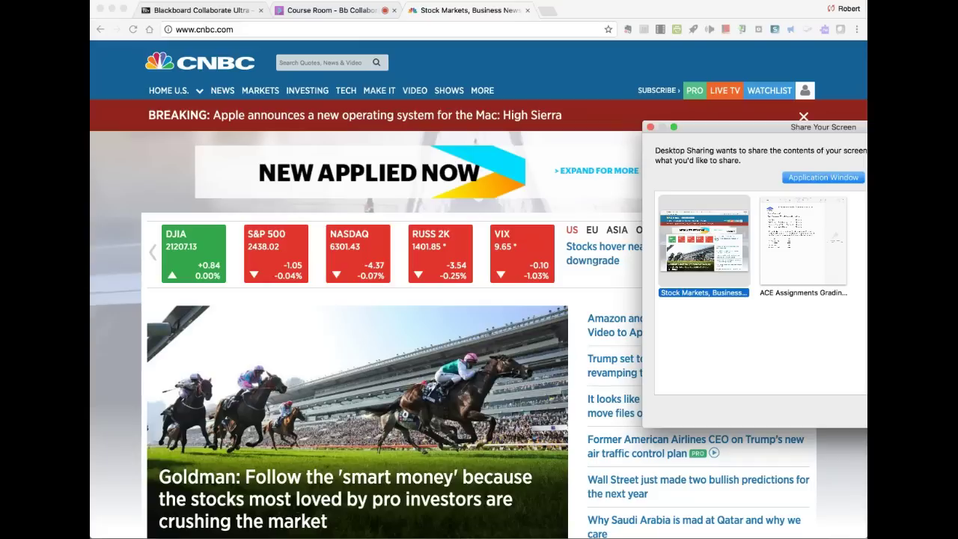
{"action": "left_click", "coordinate": [786, 149]}
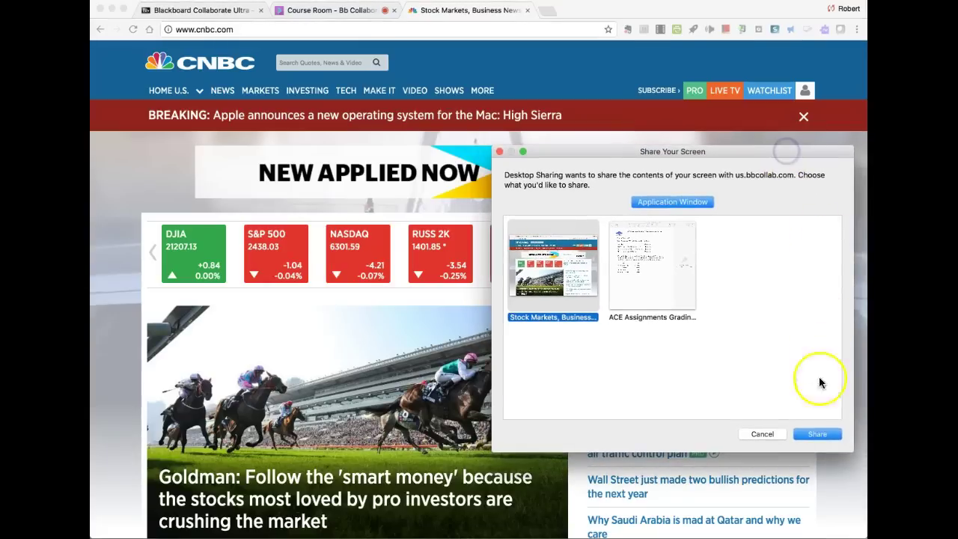
{"action": "left_click", "coordinate": [816, 435]}
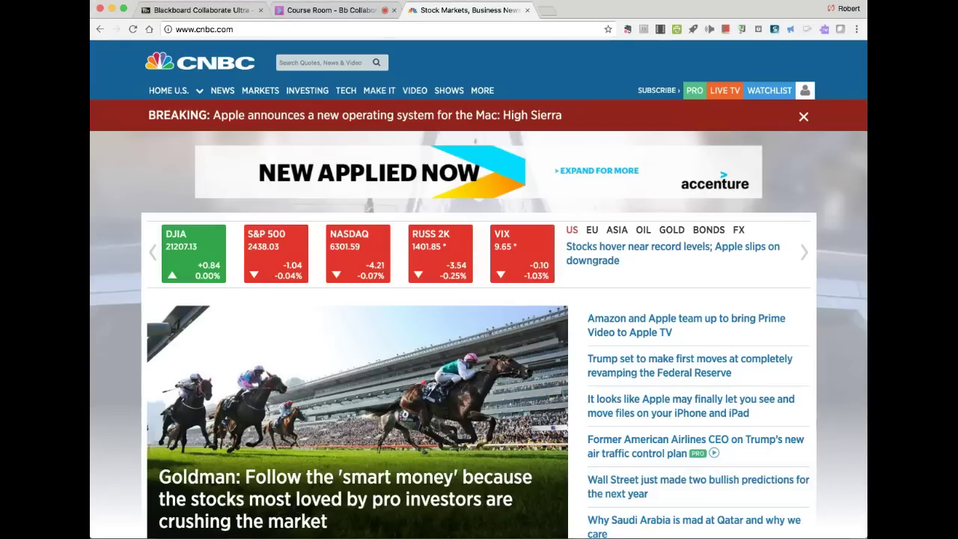
Show the CNBC page in the shared window, close its tab and stop sharing the application
{"action": "left_click_drag", "start_coordinate": [551, 515], "coordinate": [399, 522]}
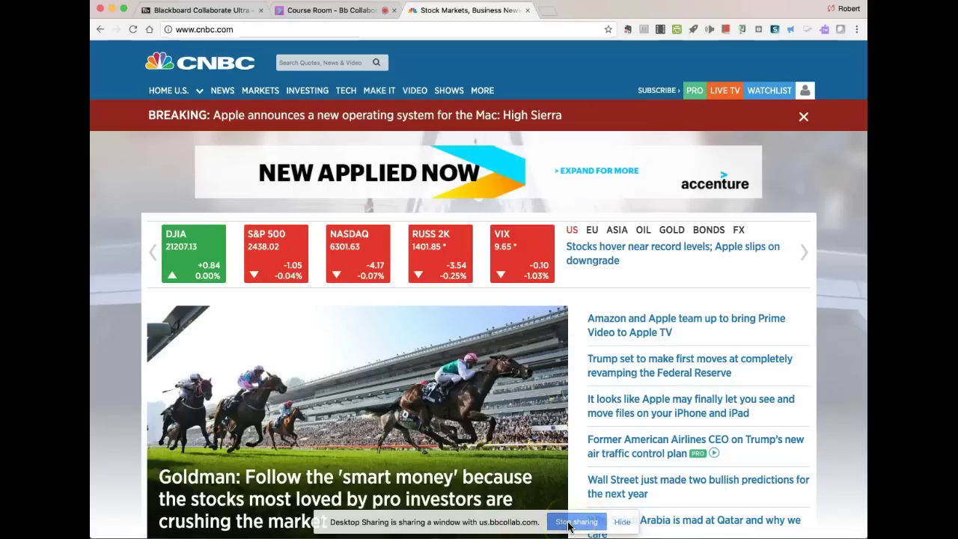
{"action": "left_click", "coordinate": [573, 526]}
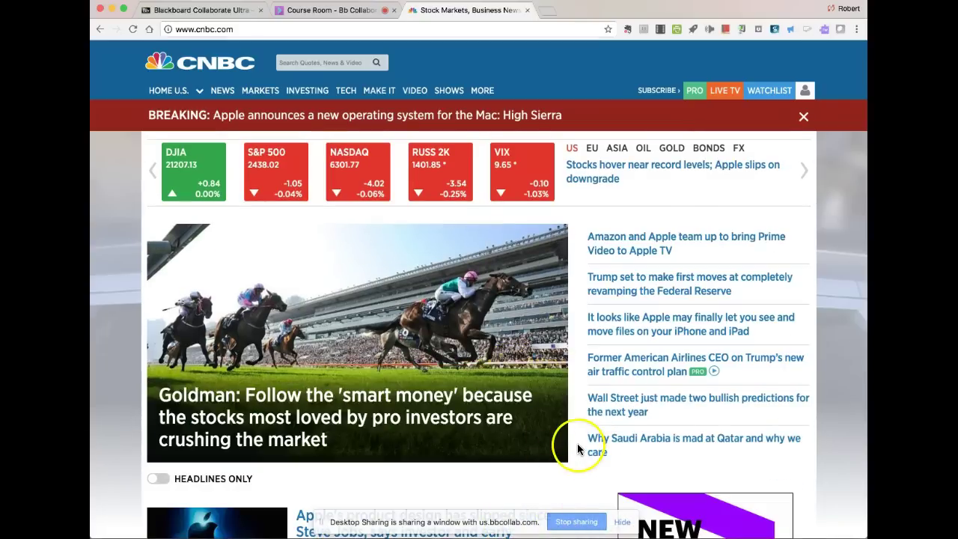
{"action": "left_click", "coordinate": [607, 438]}
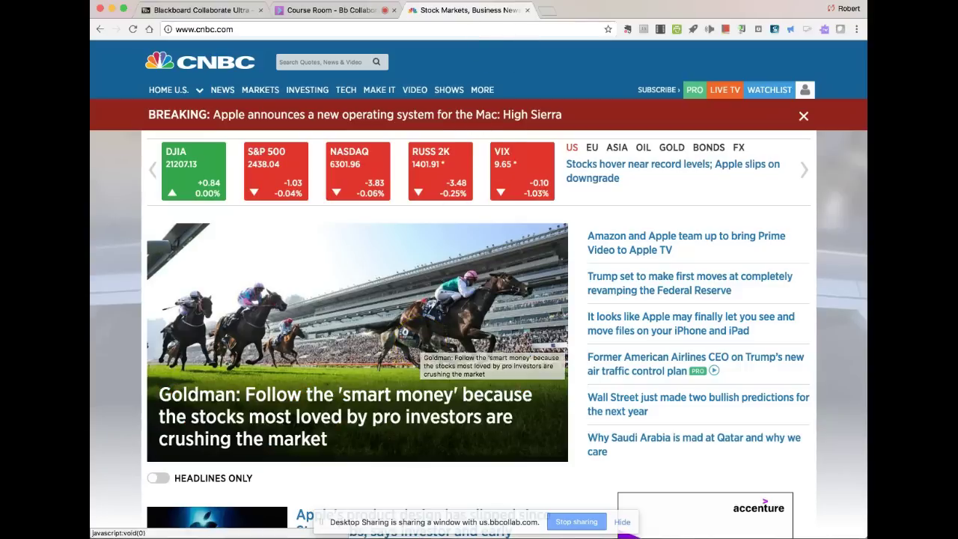
{"action": "left_click", "coordinate": [528, 11]}
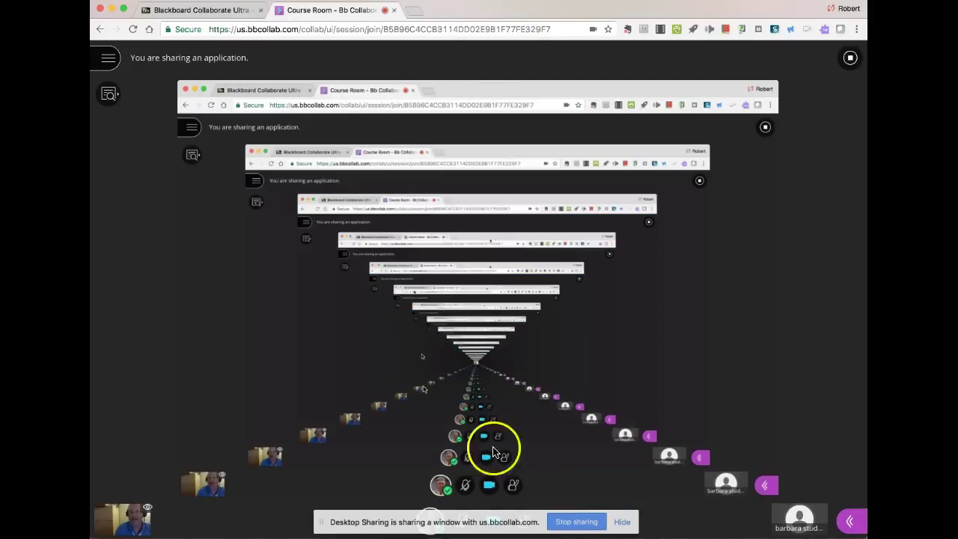
{"action": "left_click", "coordinate": [570, 525]}
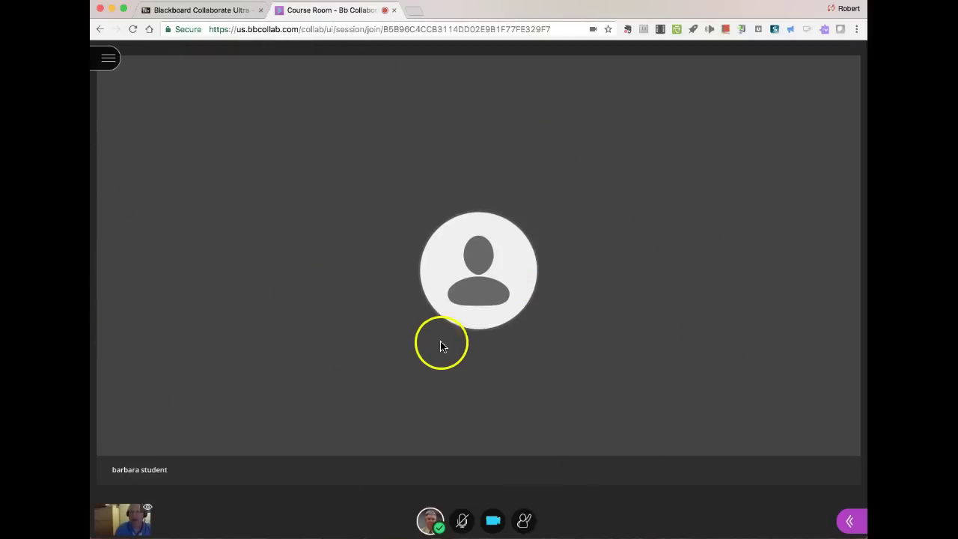
Share the accounting.jpeg image file with the session
{"action": "left_click", "coordinate": [850, 522]}
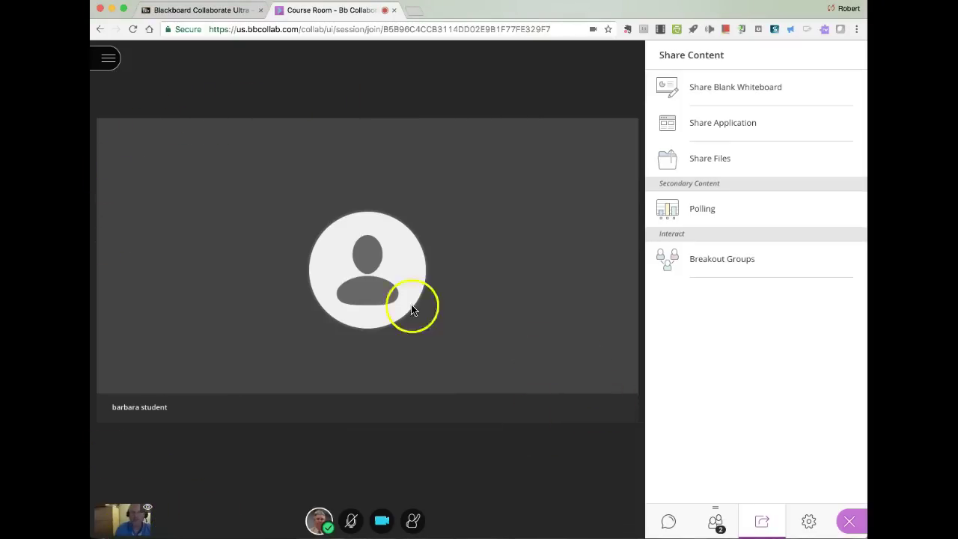
{"action": "left_click", "coordinate": [718, 165]}
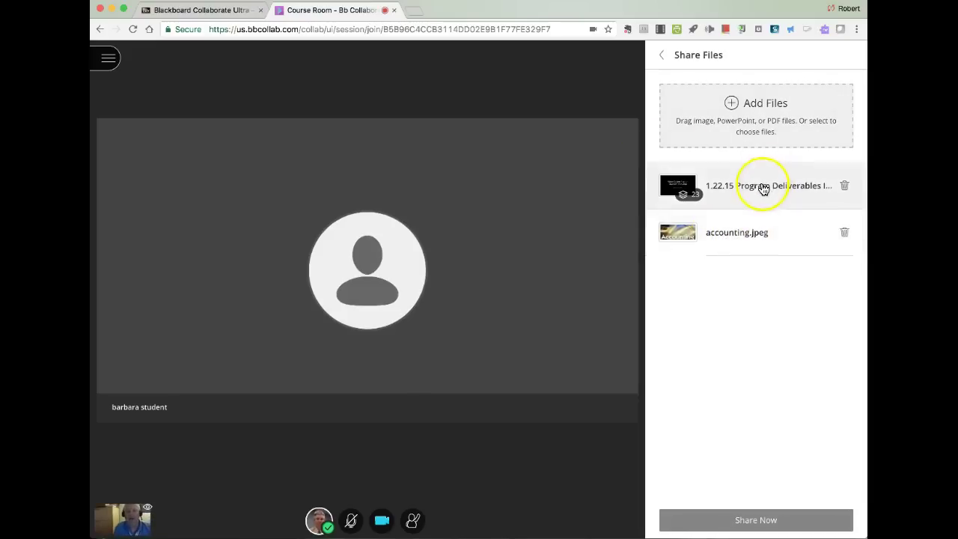
{"action": "left_click", "coordinate": [672, 240]}
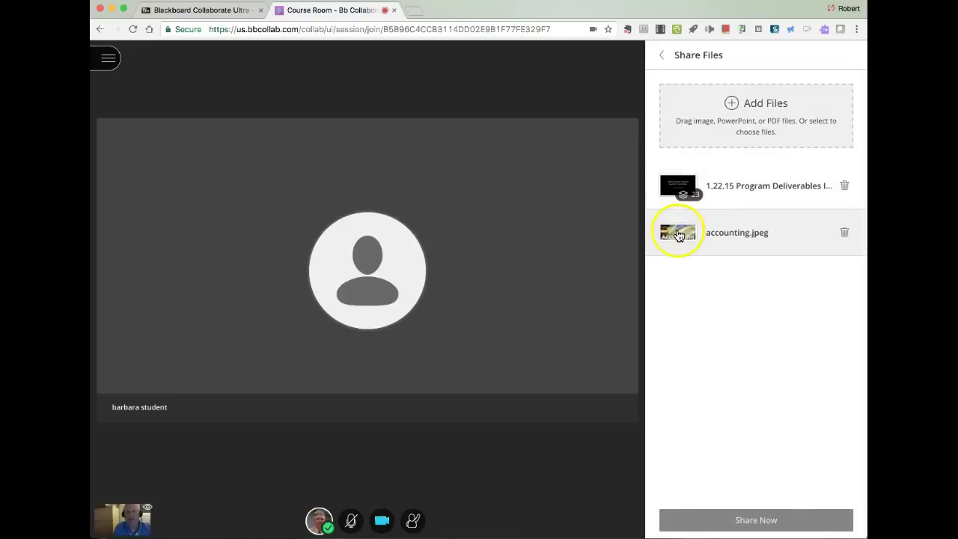
{"action": "left_click", "coordinate": [674, 237]}
{"action": "left_click", "coordinate": [730, 520]}
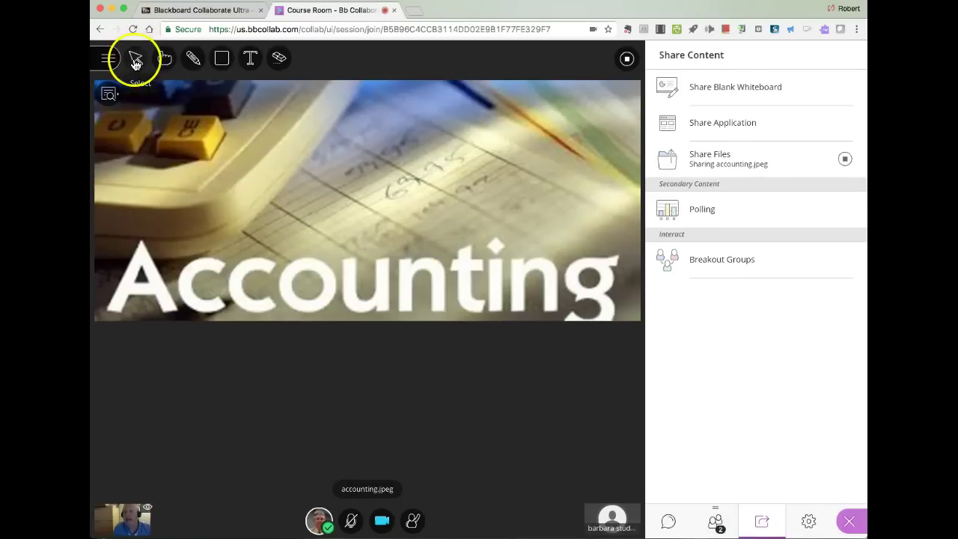
Circle the yellow CE key on the shared accounting image with the red pencil
{"action": "left_click", "coordinate": [193, 60]}
{"action": "left_click", "coordinate": [307, 58]}
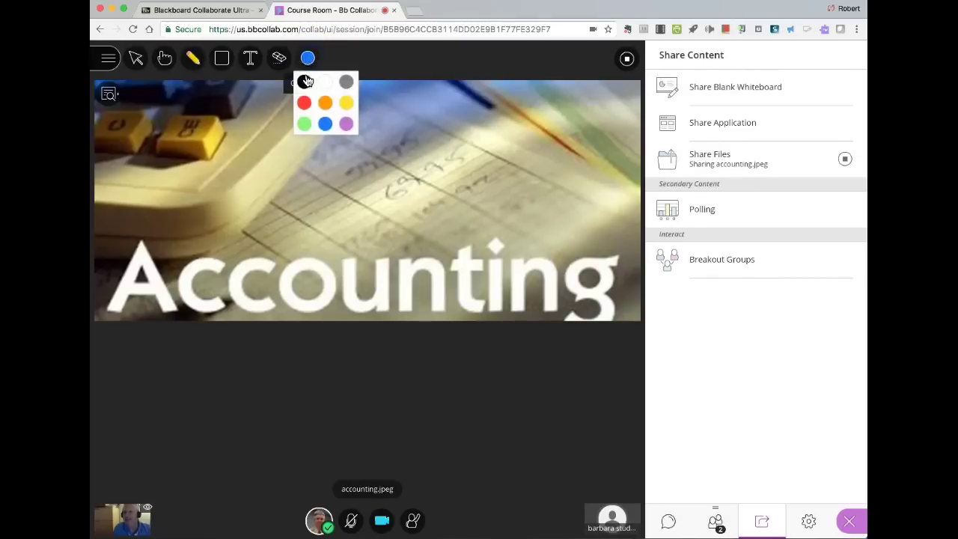
{"action": "left_click", "coordinate": [307, 105]}
{"action": "mouse_move", "coordinate": [205, 109]}
{"action": "left_mouse_down"}
{"action": "mouse_move", "coordinate": [163, 117]}
{"action": "mouse_move", "coordinate": [168, 156]}
{"action": "mouse_move", "coordinate": [229, 132]}
{"action": "mouse_move", "coordinate": [205, 112]}
{"action": "left_mouse_up"}
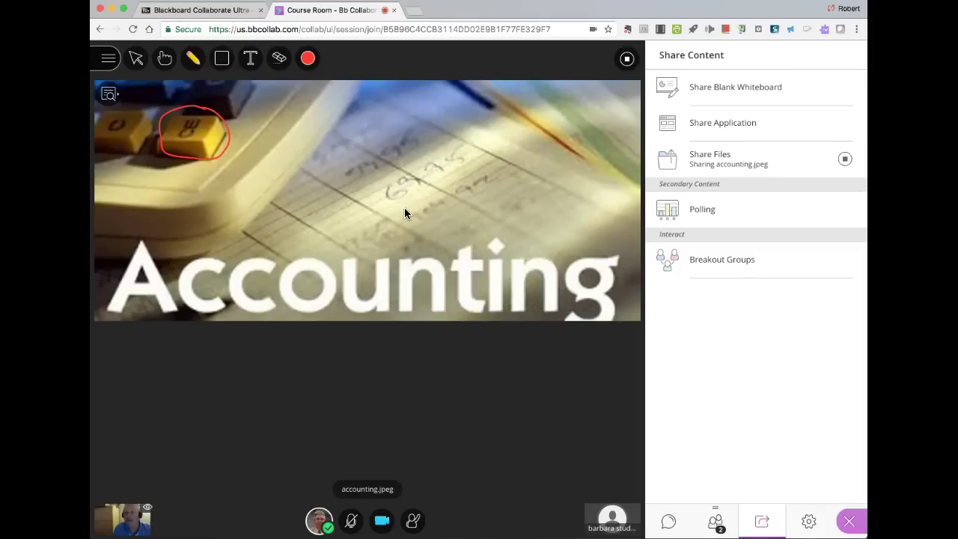
Circle the large handwritten number on the ledger paper in the accounting image with the yellow pencil
{"action": "left_click", "coordinate": [310, 60]}
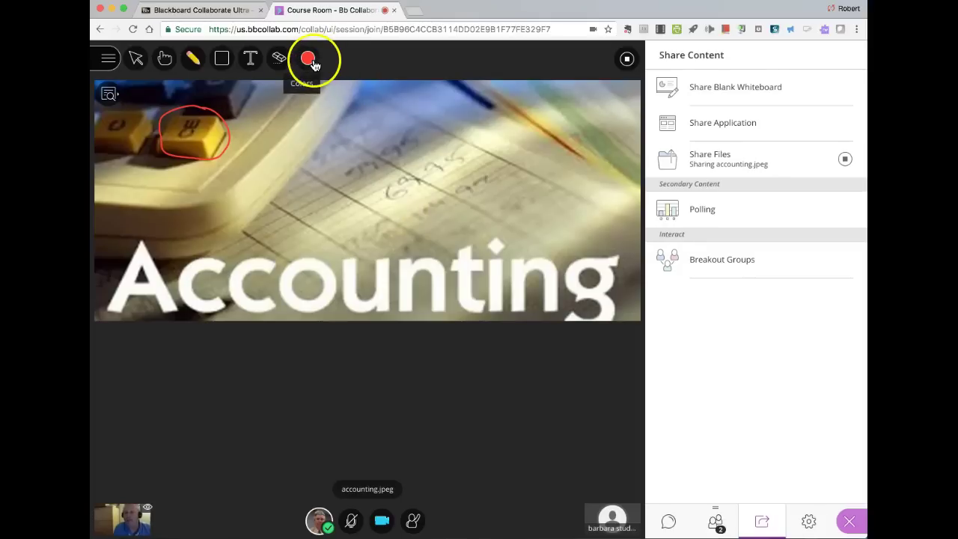
{"action": "left_click", "coordinate": [346, 102]}
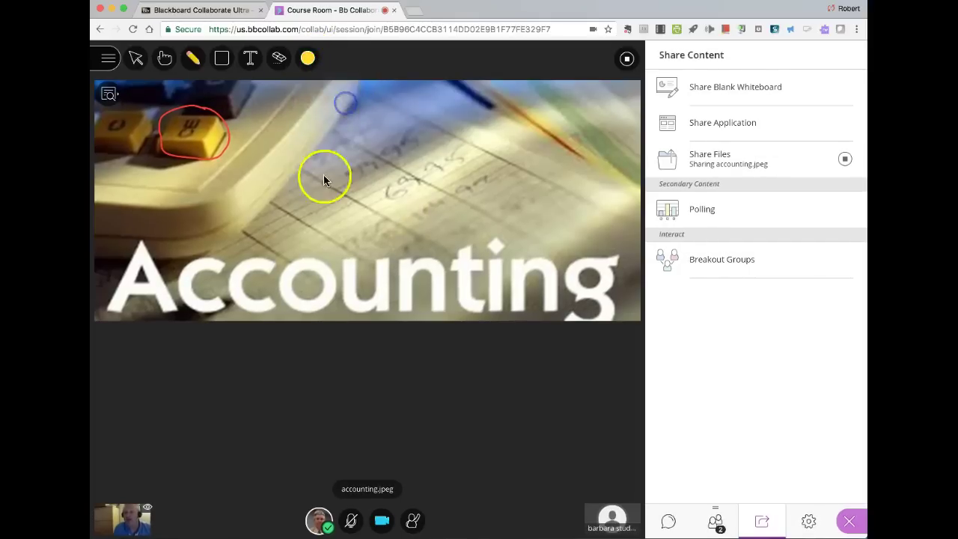
{"action": "left_click_drag", "start_coordinate": [397, 202], "coordinate": [445, 185]}
{"action": "left_click_drag", "start_coordinate": [484, 144], "coordinate": [403, 156]}
{"action": "left_click_drag", "start_coordinate": [402, 201], "coordinate": [402, 201]}
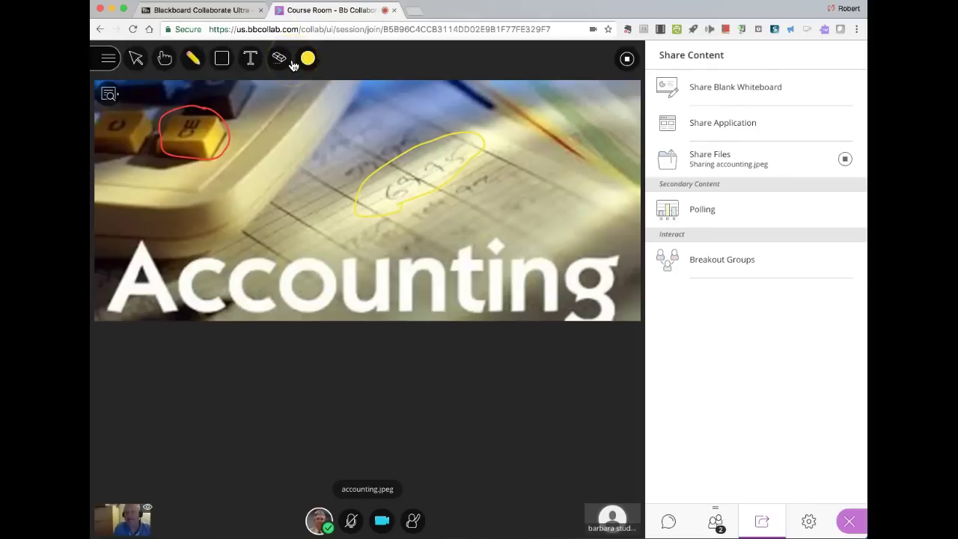
Stop sharing accounting.jpeg and review the session's list of shareable files
{"action": "left_click", "coordinate": [625, 59]}
{"action": "left_click", "coordinate": [704, 164]}
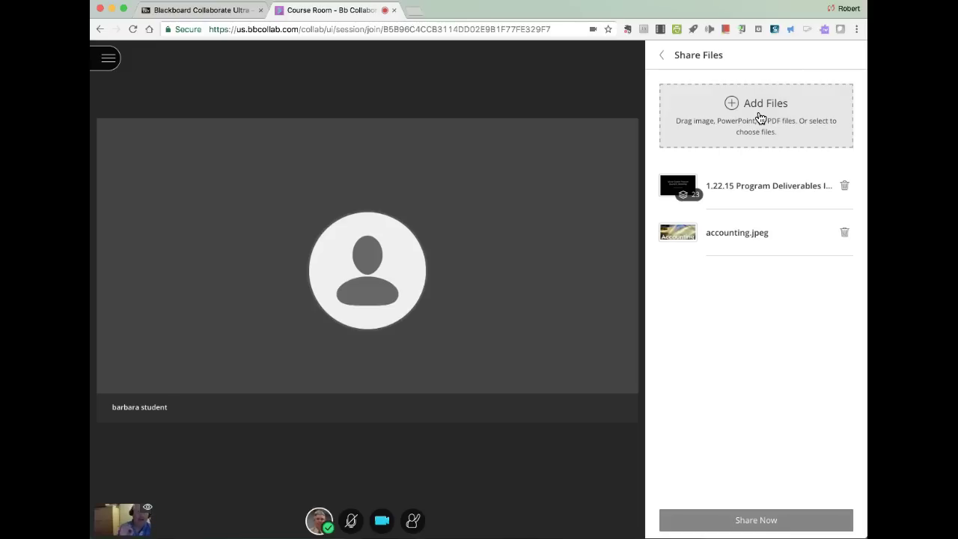
{"action": "left_click", "coordinate": [661, 55]}
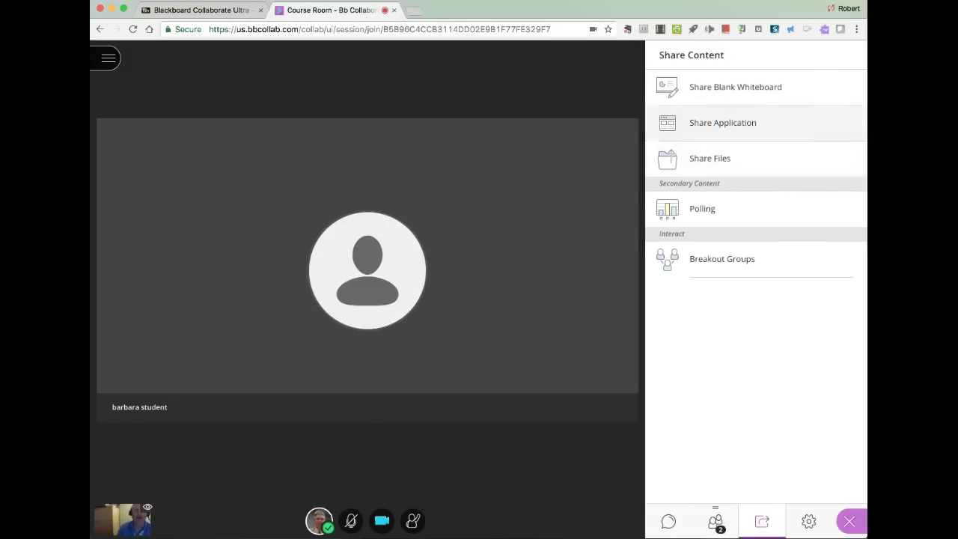
Share the ACE Assignments Grading Scale document window as an application and end that share
{"action": "left_click", "coordinate": [729, 126]}
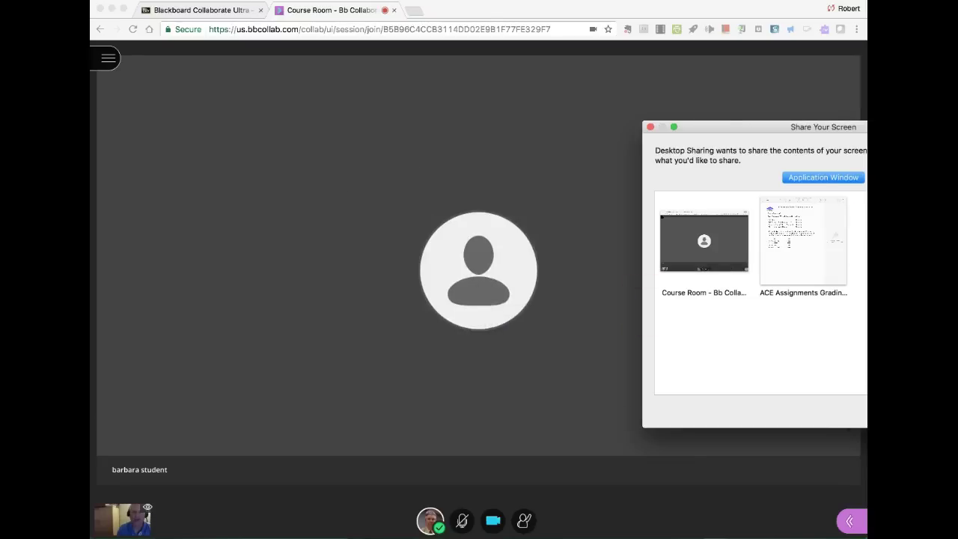
{"action": "left_click", "coordinate": [809, 250]}
{"action": "left_click", "coordinate": [769, 274]}
{"action": "left_click_drag", "start_coordinate": [755, 125], "coordinate": [615, 122]}
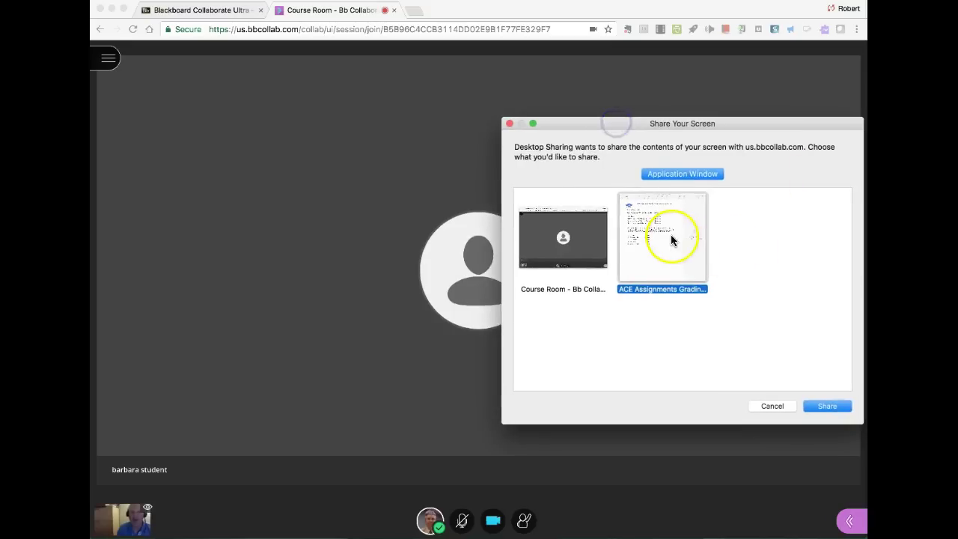
{"action": "left_click", "coordinate": [831, 407]}
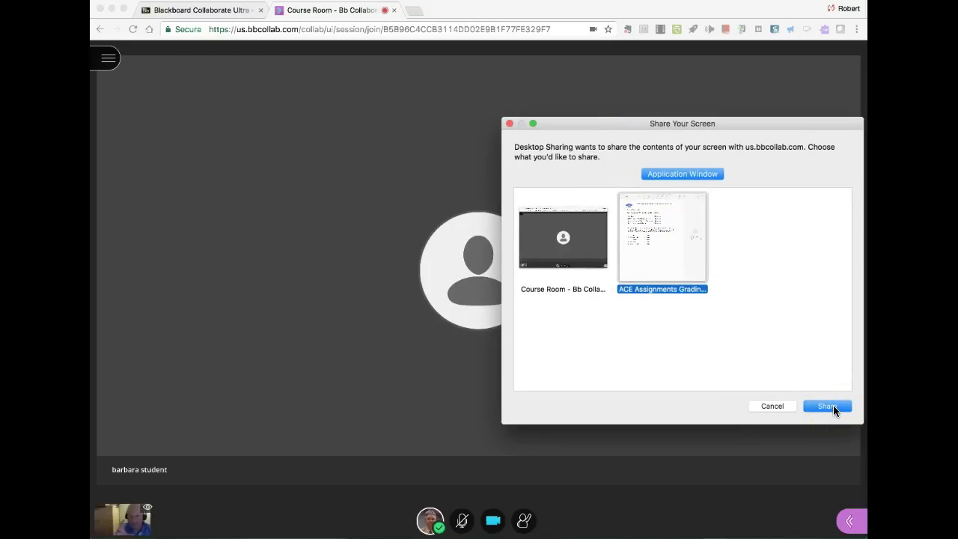
{"action": "left_click", "coordinate": [831, 407]}
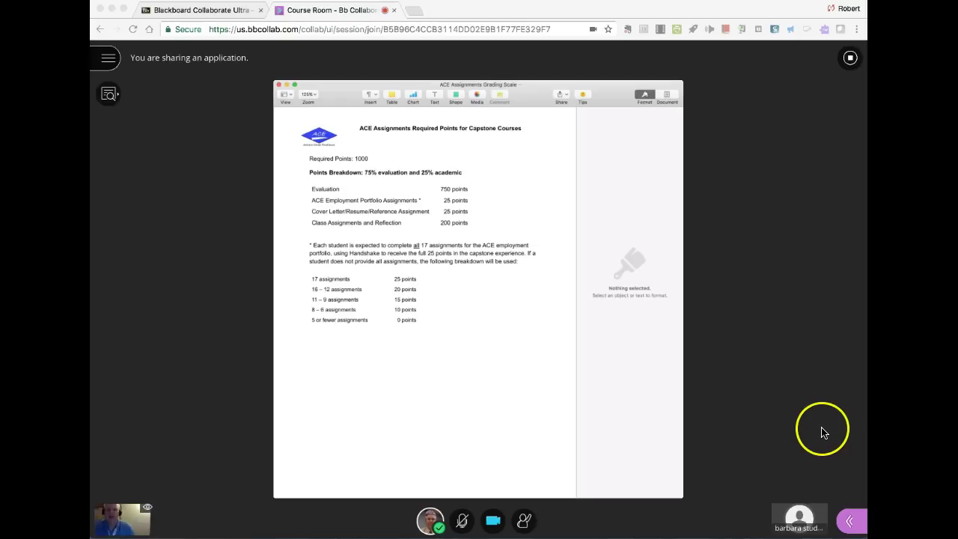
{"action": "left_click", "coordinate": [851, 59]}
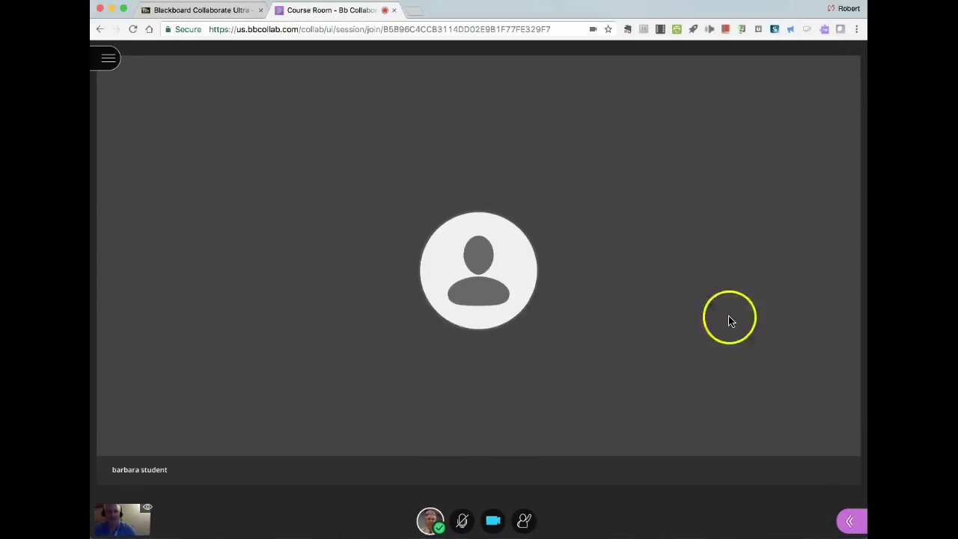
Show the session's participants and check the student's network connection status
{"action": "left_click", "coordinate": [851, 521]}
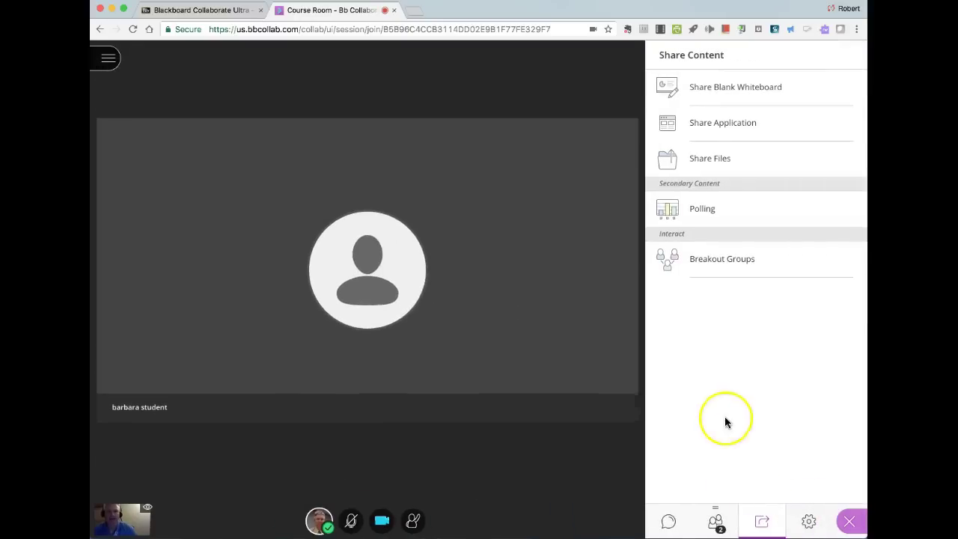
{"action": "left_click", "coordinate": [716, 522]}
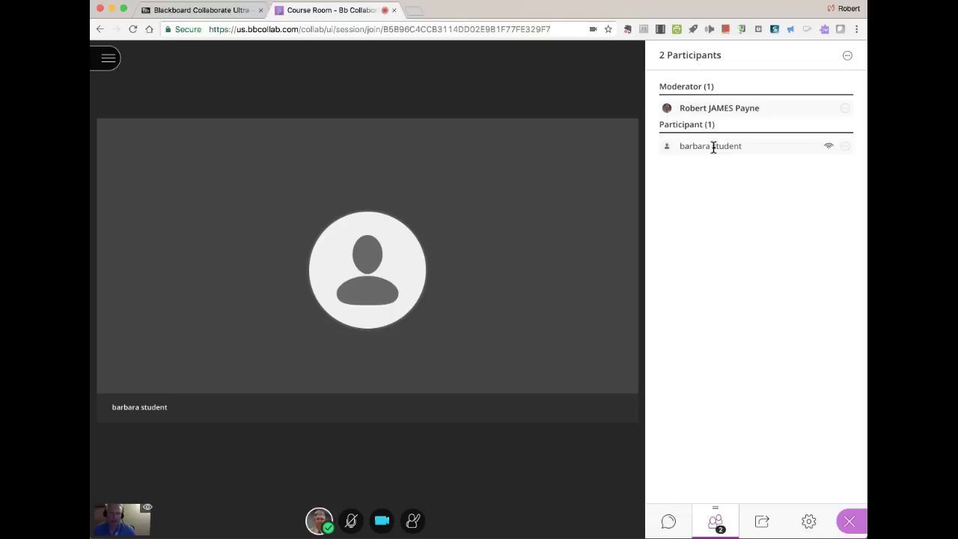
{"action": "mouse_move", "coordinate": [829, 148]}
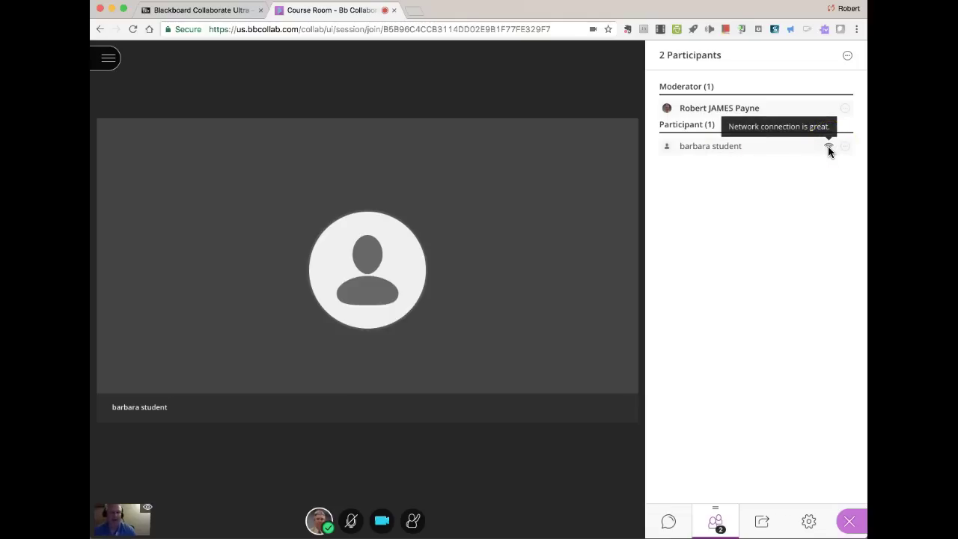
{"action": "left_click", "coordinate": [818, 193]}
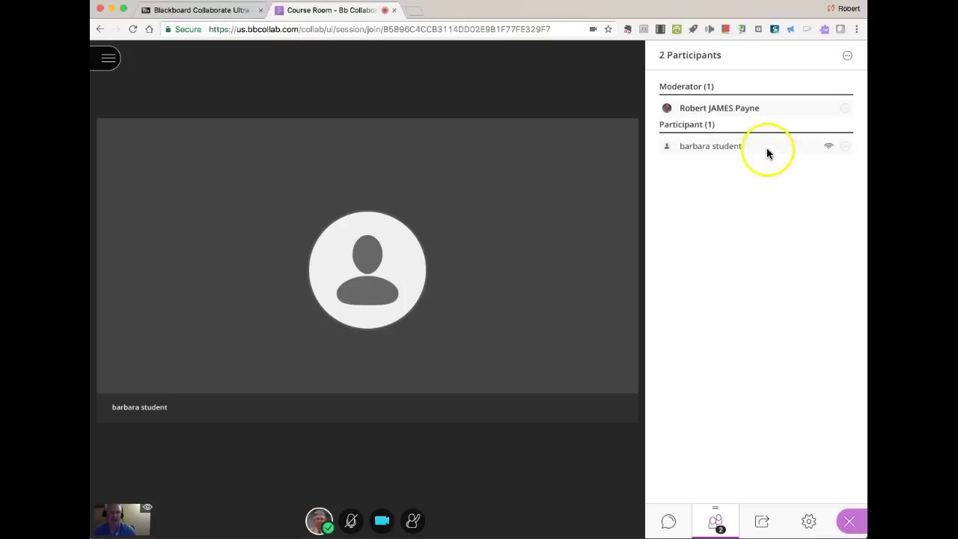
{"action": "mouse_move", "coordinate": [829, 149]}
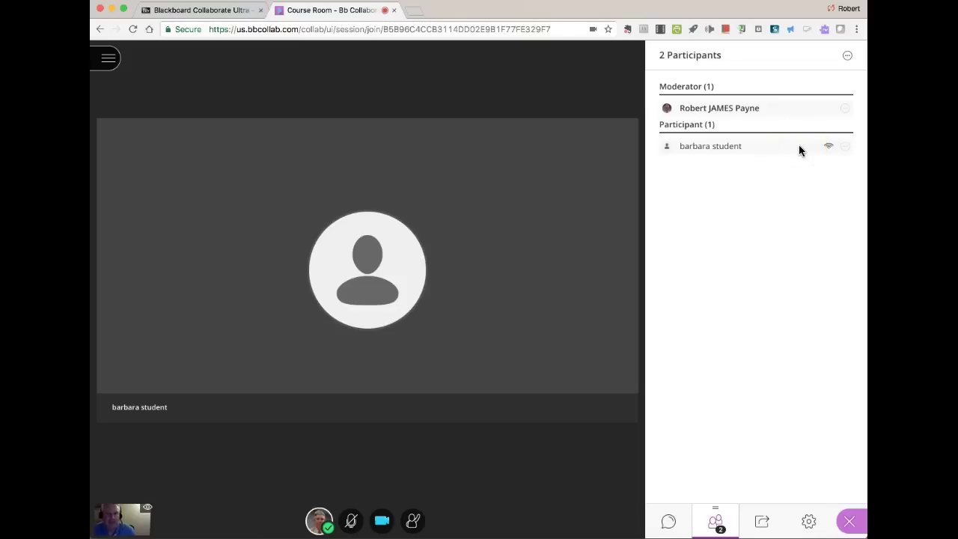
Review the role and removal options in the student's moderator controls and make the student a presenter
{"action": "left_click", "coordinate": [846, 147]}
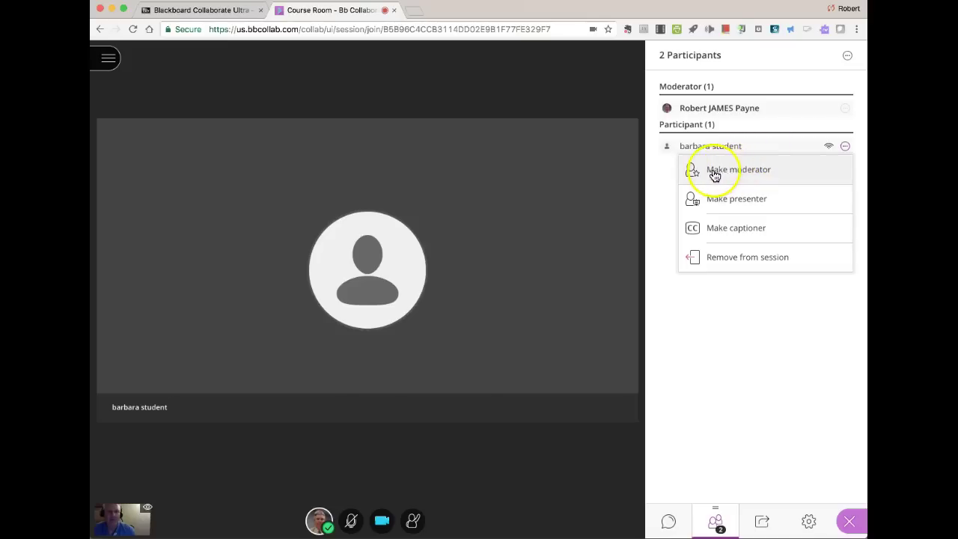
{"action": "left_click", "coordinate": [740, 196]}
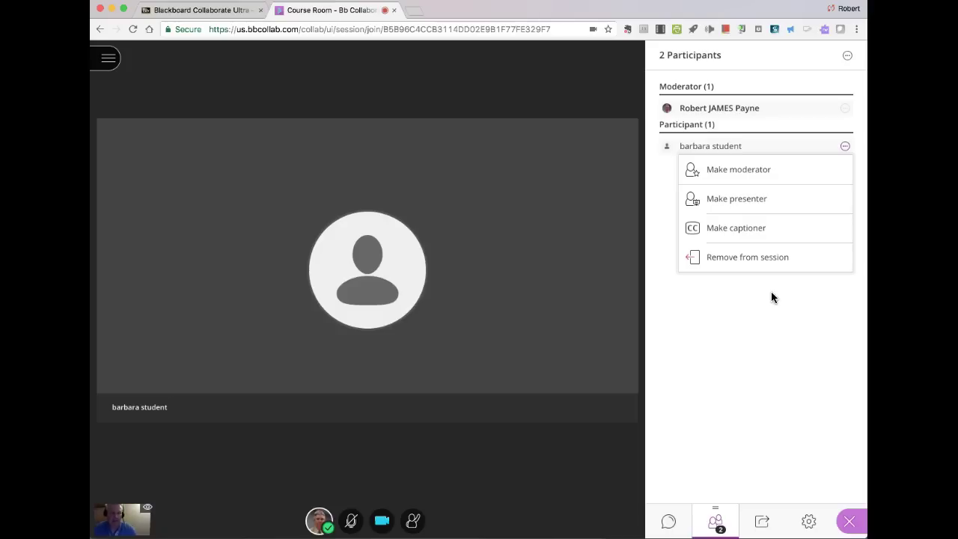
{"action": "left_click", "coordinate": [760, 258]}
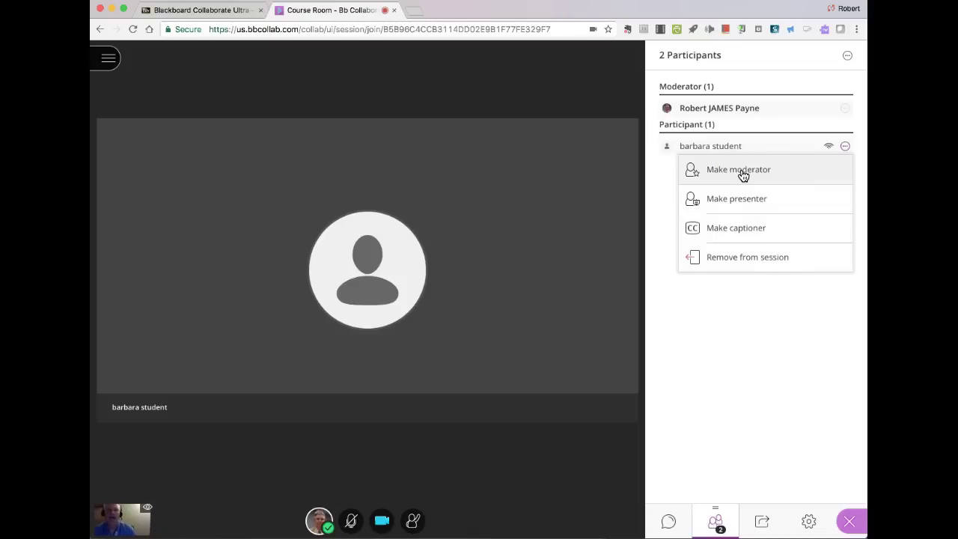
{"action": "left_click", "coordinate": [728, 201]}
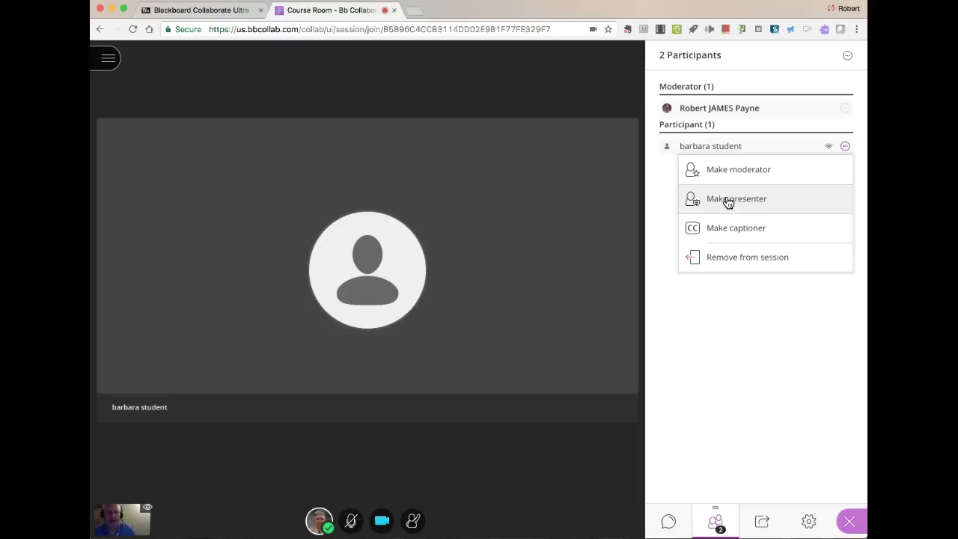
{"action": "left_click", "coordinate": [766, 230]}
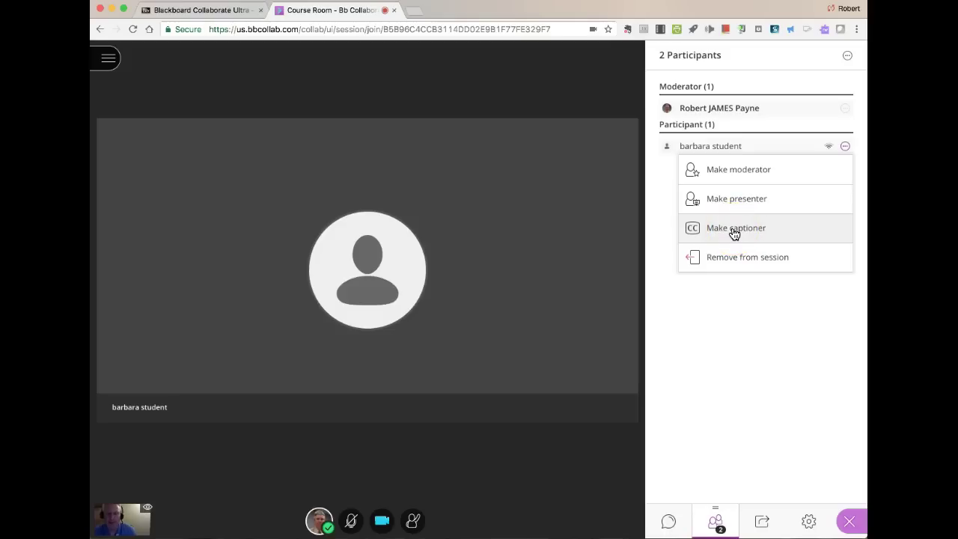
{"action": "left_click", "coordinate": [734, 233]}
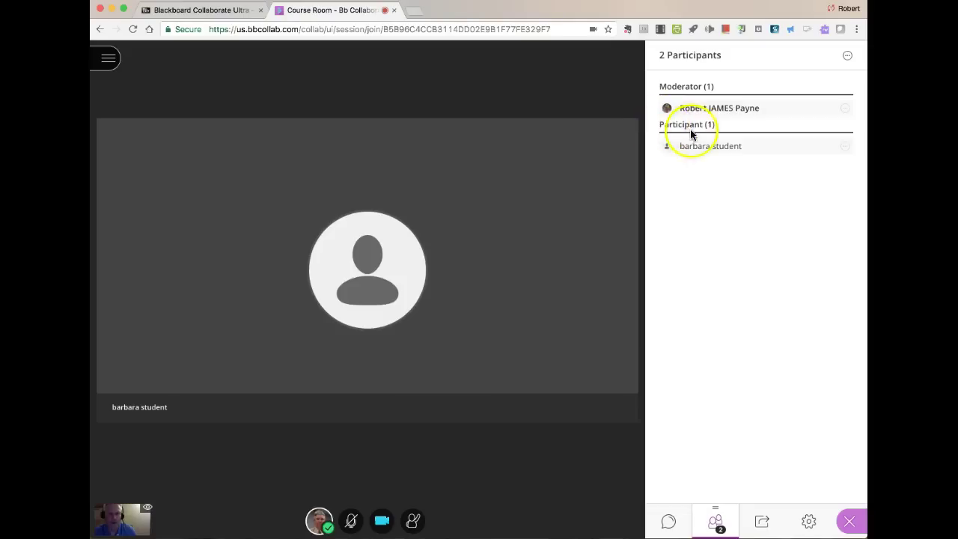
{"action": "left_click", "coordinate": [845, 147]}
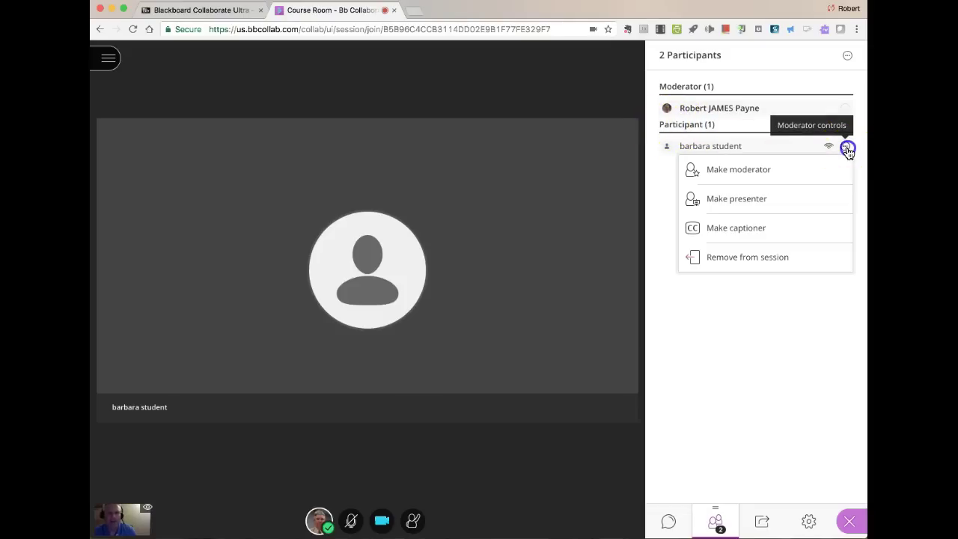
{"action": "left_click", "coordinate": [749, 199]}
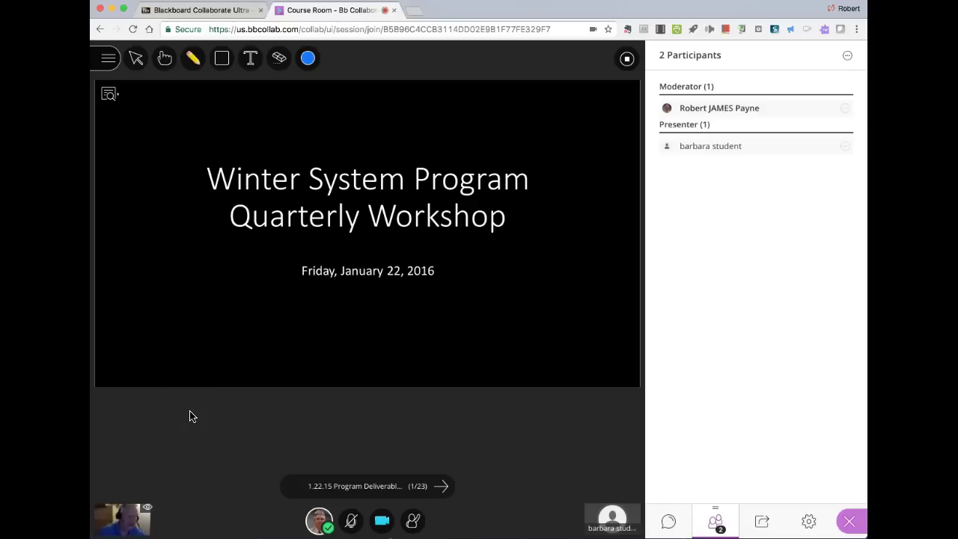
Advance the shared 1.22.15 Program Deliverables presentation from the first slide to slide 8
{"action": "key", "text": "Right"}
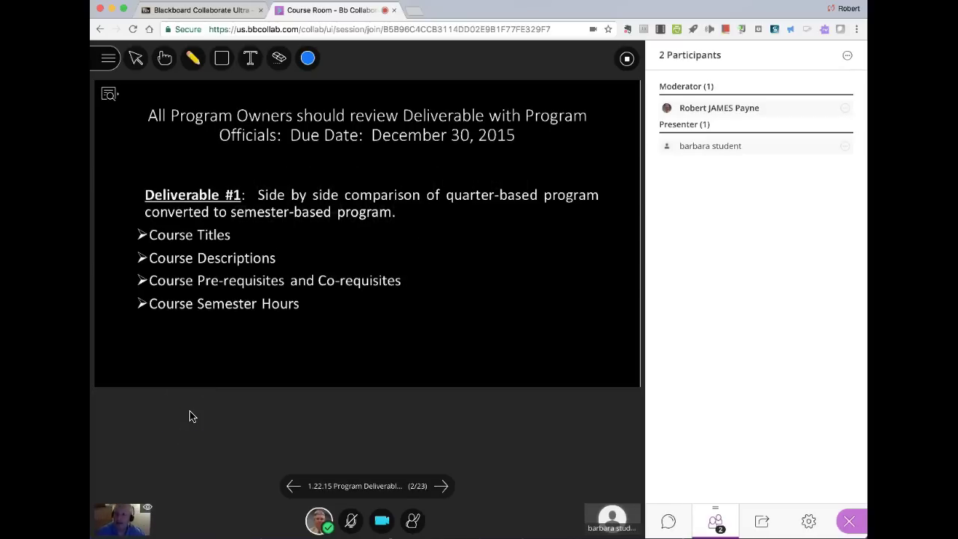
{"action": "key", "text": "Right"}
{"action": "key", "text": "Right"}
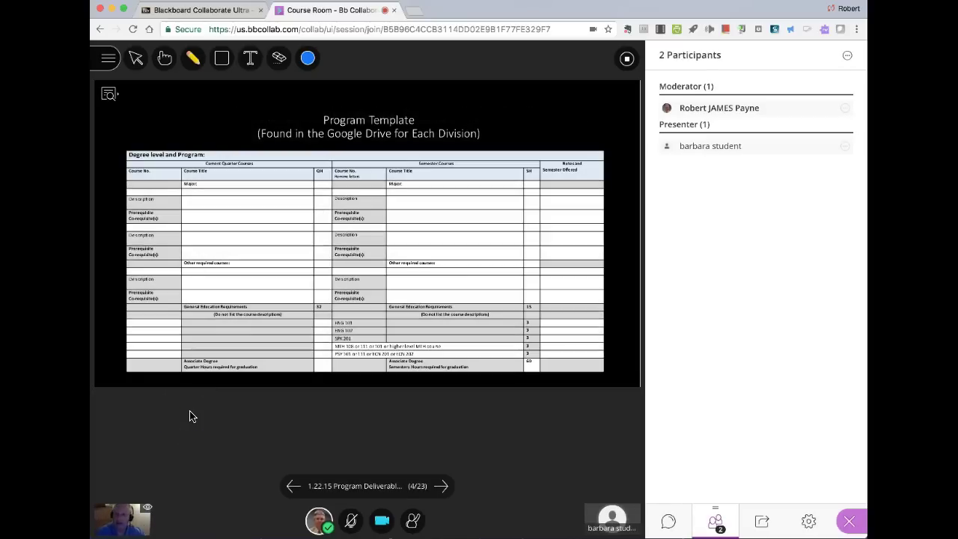
{"action": "key", "text": "Right"}
{"action": "key", "text": "Right"}
{"action": "key", "text": "Right"}
{"action": "key", "text": "Right"}
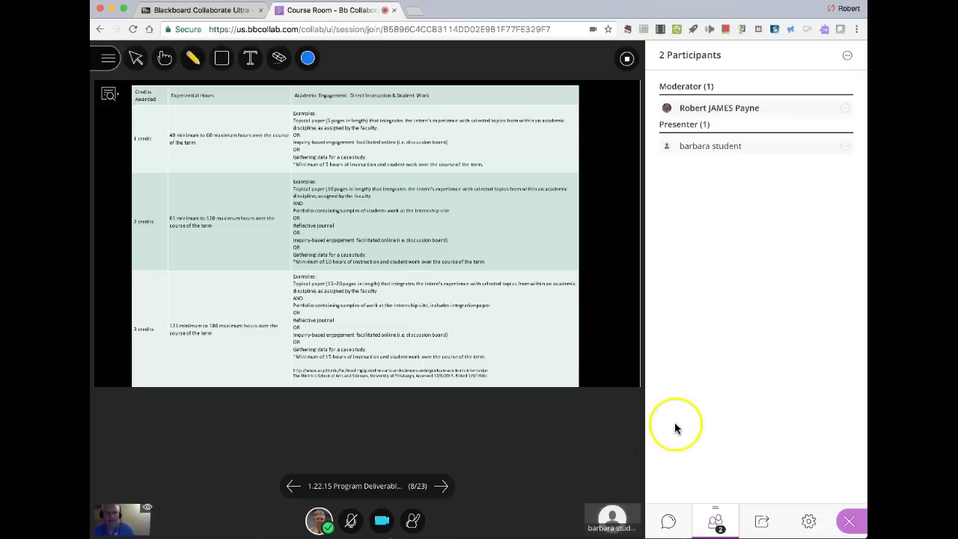
Change the student's role from presenter back to participant and stop sharing the presentation
{"action": "left_click", "coordinate": [846, 146]}
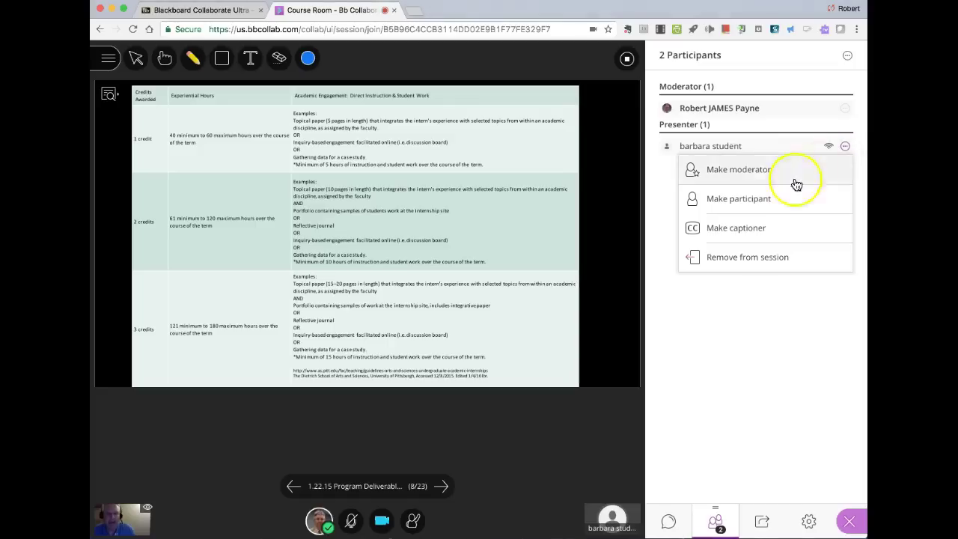
{"action": "left_click", "coordinate": [753, 204]}
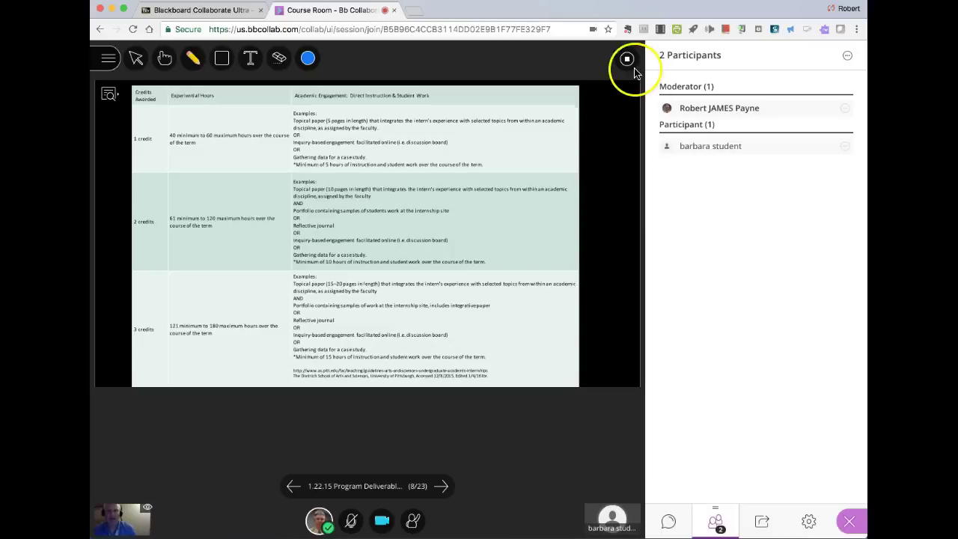
{"action": "left_click", "coordinate": [628, 62]}
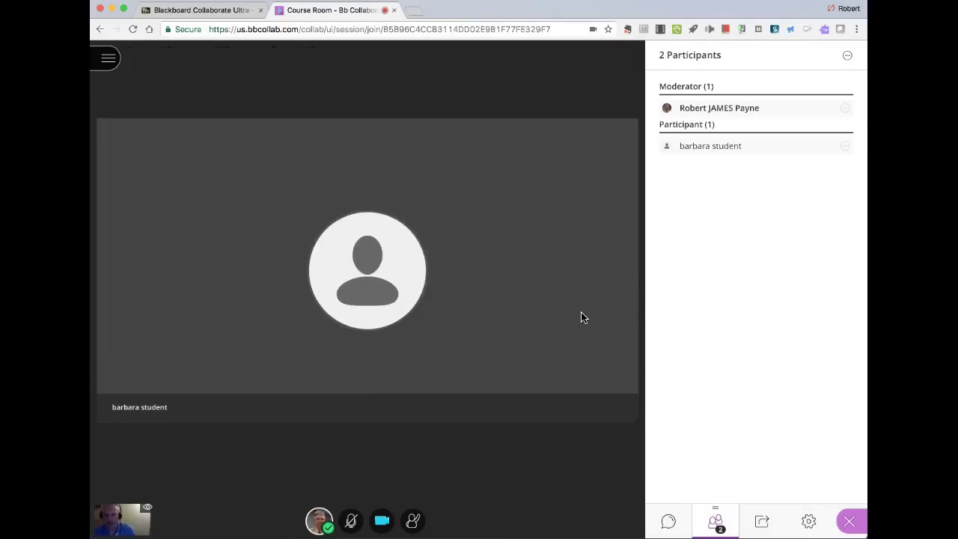
{"action": "left_click", "coordinate": [556, 323]}
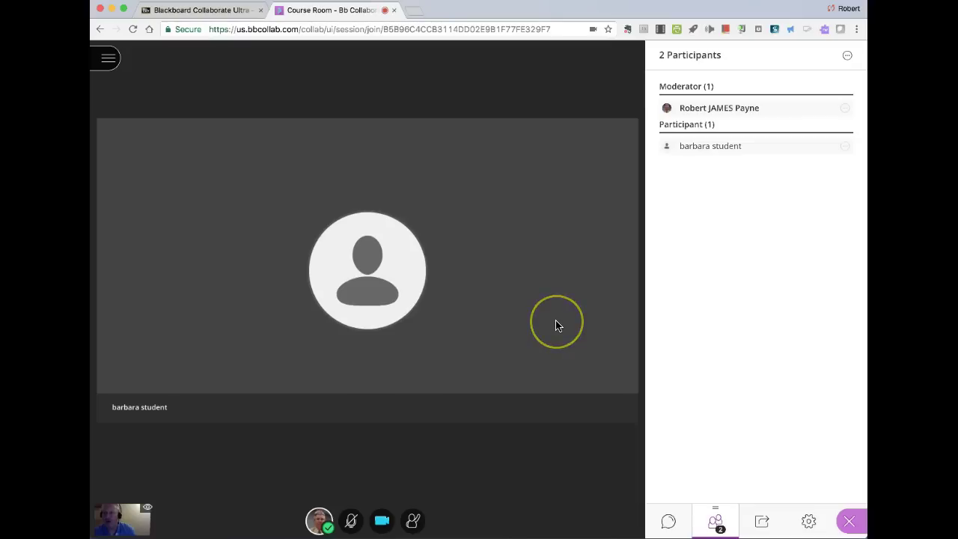
{"action": "left_click", "coordinate": [494, 349]}
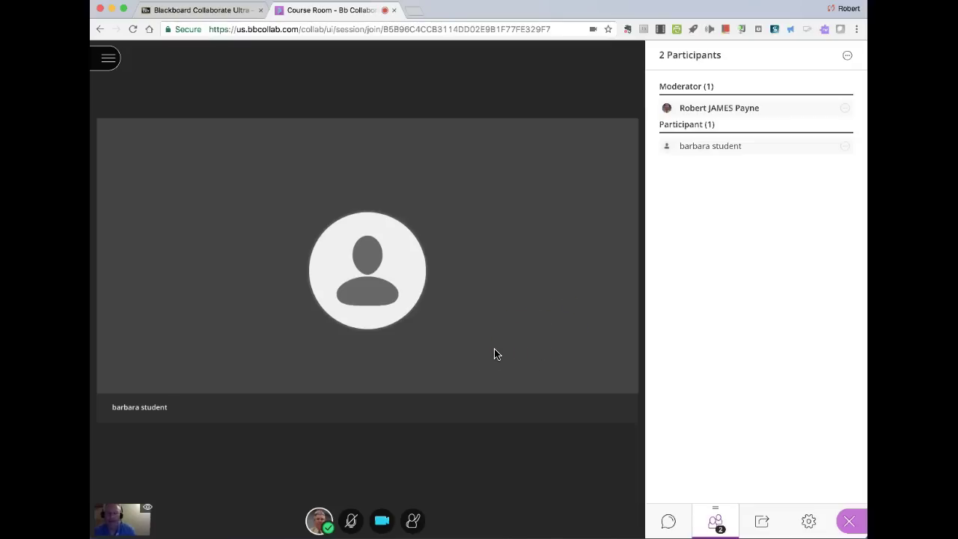
Review the Course Room session options, including using a phone for audio, and start recording the session
{"action": "left_click", "coordinate": [109, 63]}
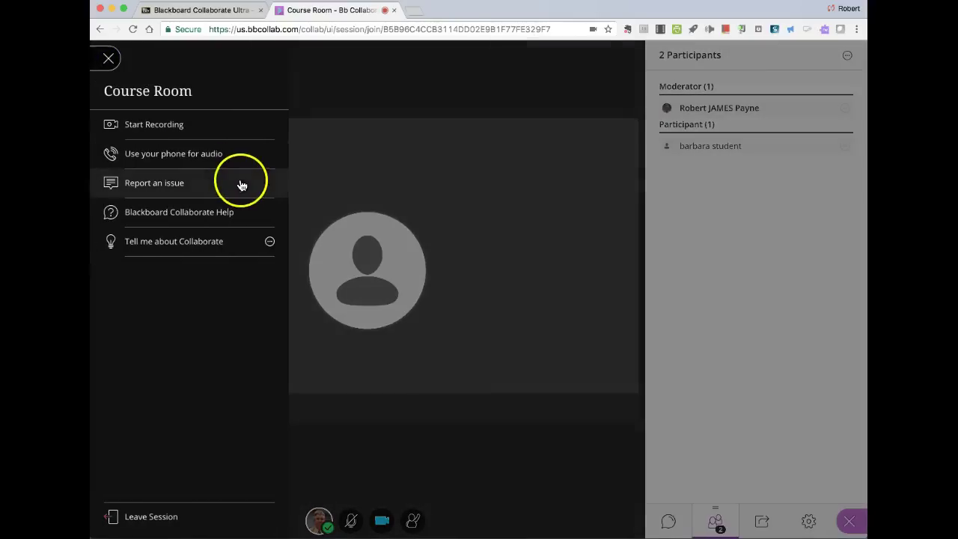
{"action": "left_click", "coordinate": [161, 138]}
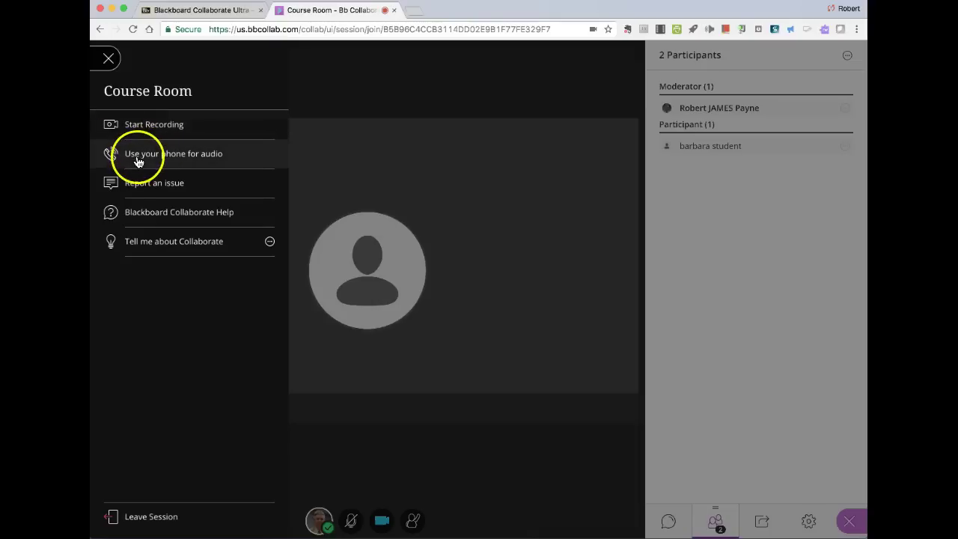
{"action": "left_click", "coordinate": [185, 162]}
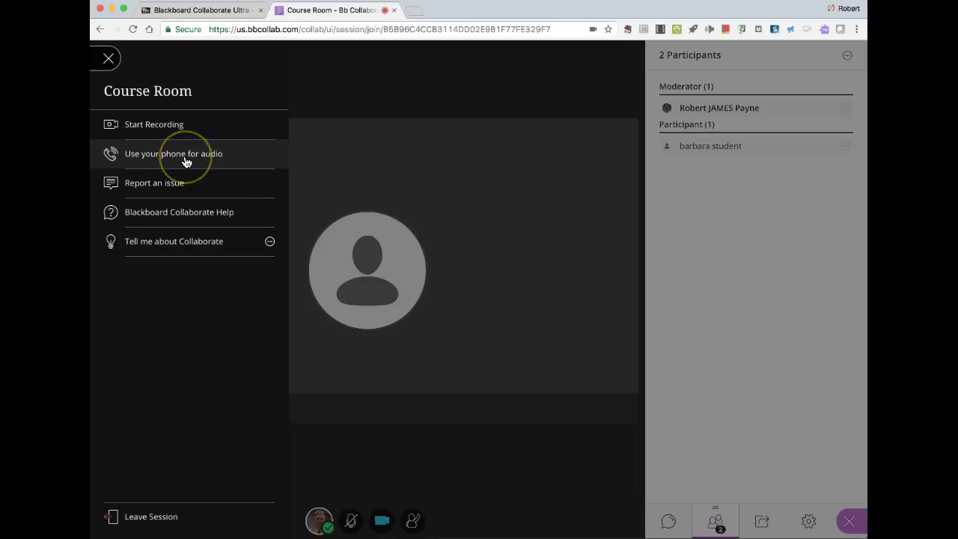
{"action": "left_click", "coordinate": [200, 161]}
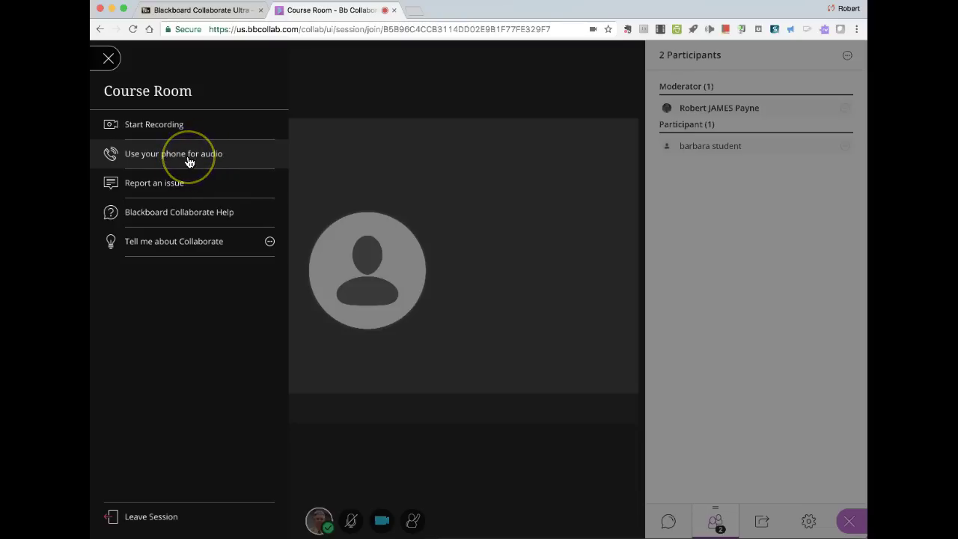
{"action": "left_click", "coordinate": [200, 154]}
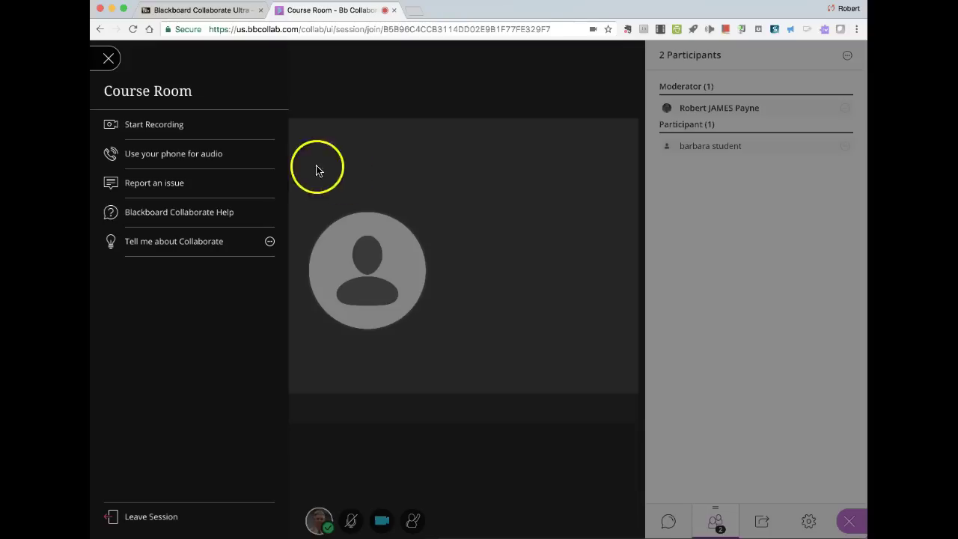
{"action": "left_click", "coordinate": [148, 127]}
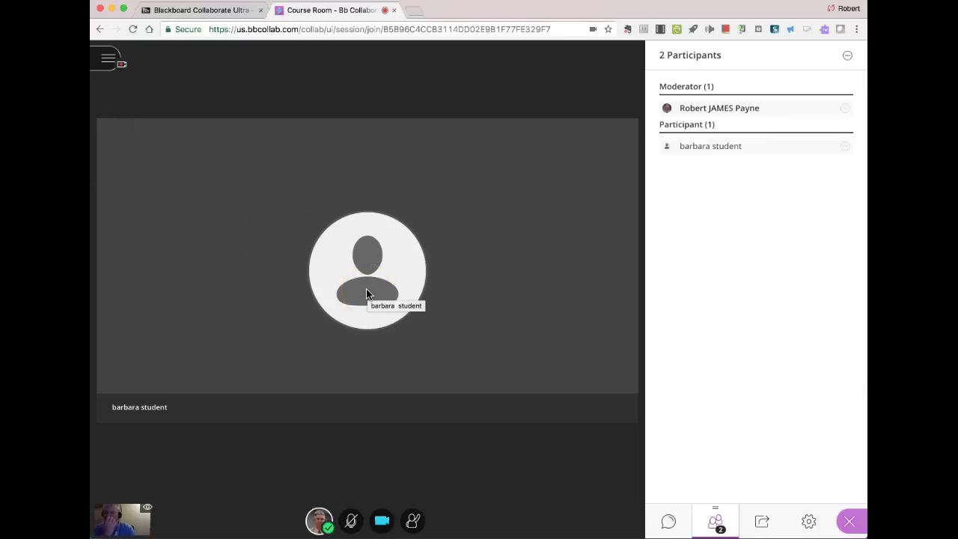
{"action": "left_click", "coordinate": [762, 522]}
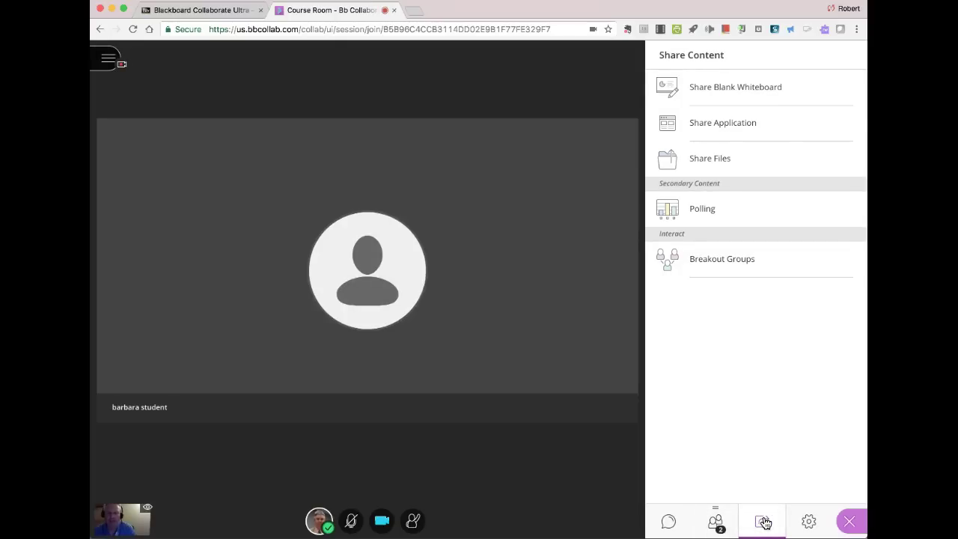
{"action": "left_click", "coordinate": [725, 125]}
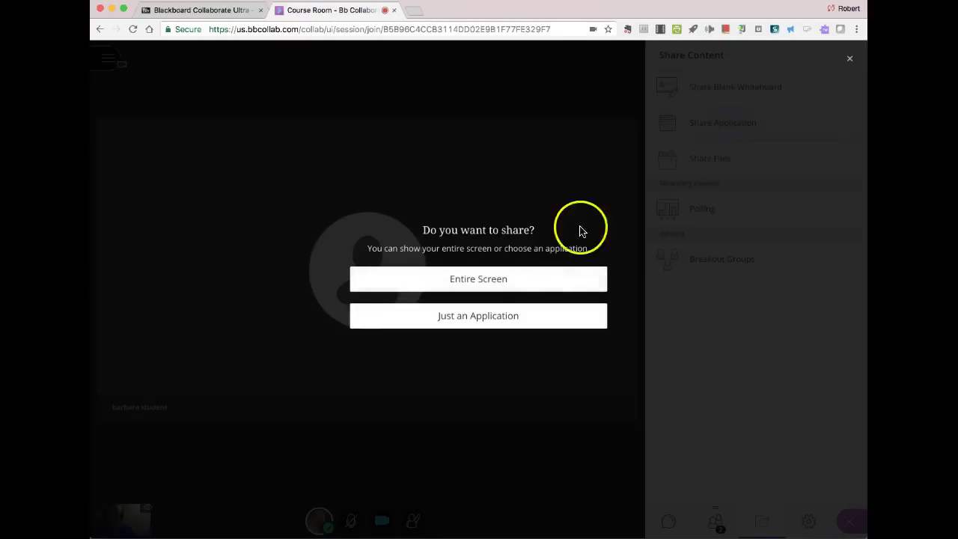
{"action": "left_click", "coordinate": [488, 316]}
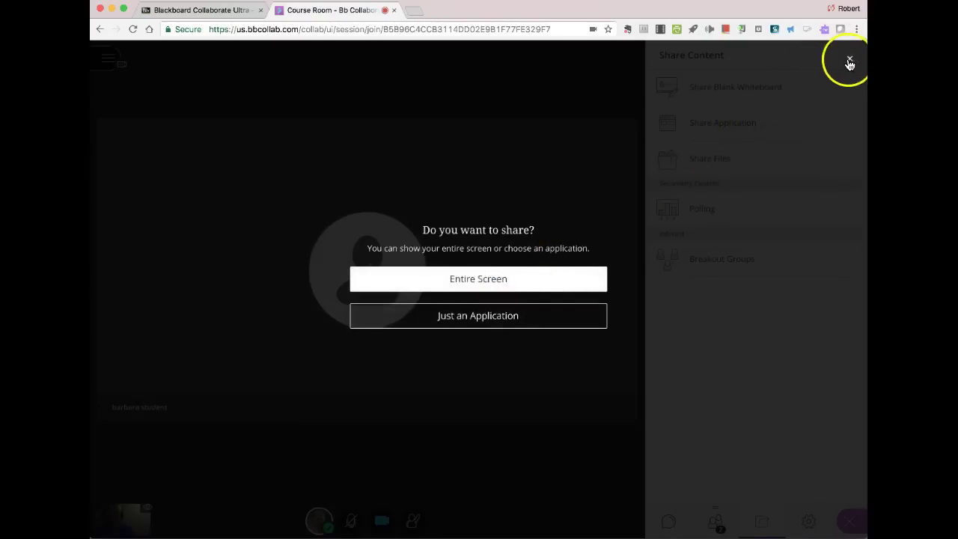
{"action": "left_click", "coordinate": [850, 62]}
Share the uploaded accounting.jpeg image with the session participants
{"action": "left_click", "coordinate": [711, 159]}
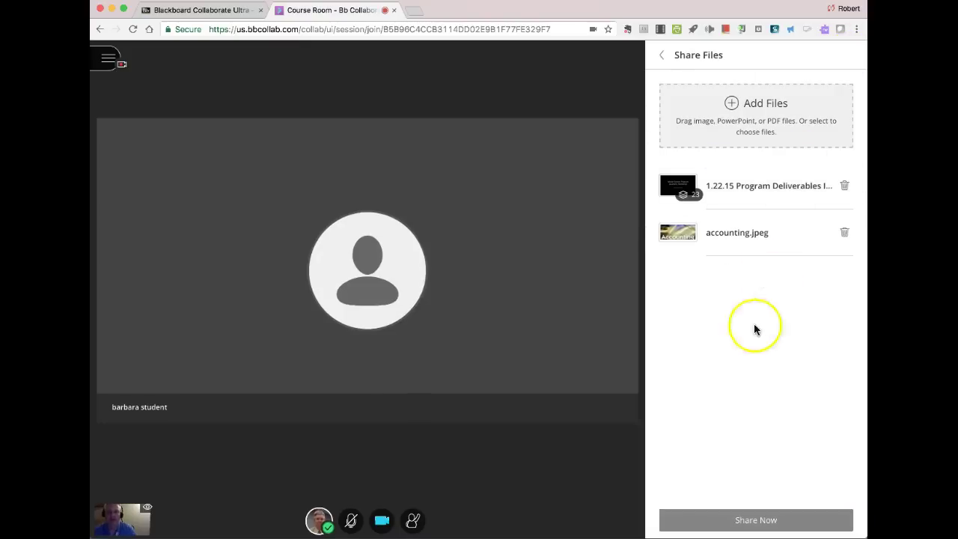
{"action": "left_click", "coordinate": [736, 236]}
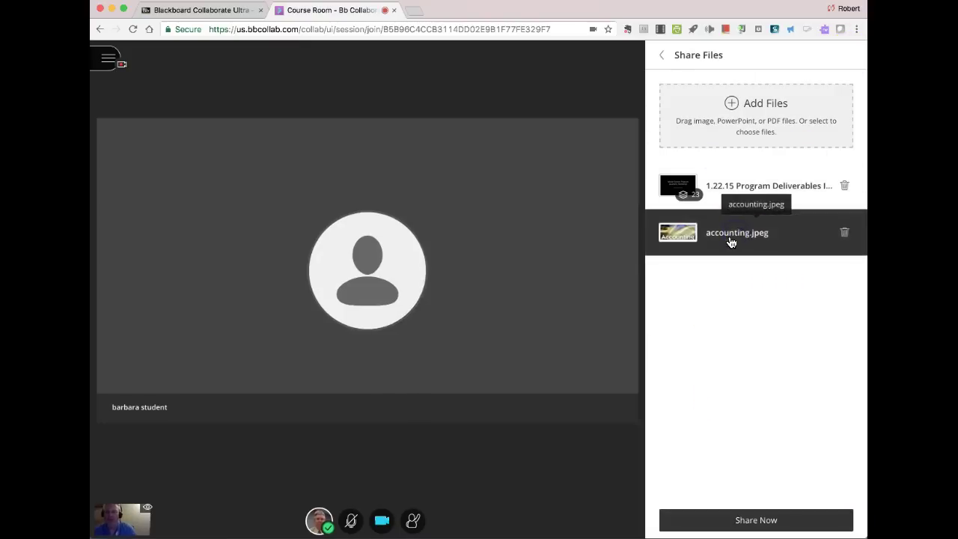
{"action": "left_click", "coordinate": [715, 516]}
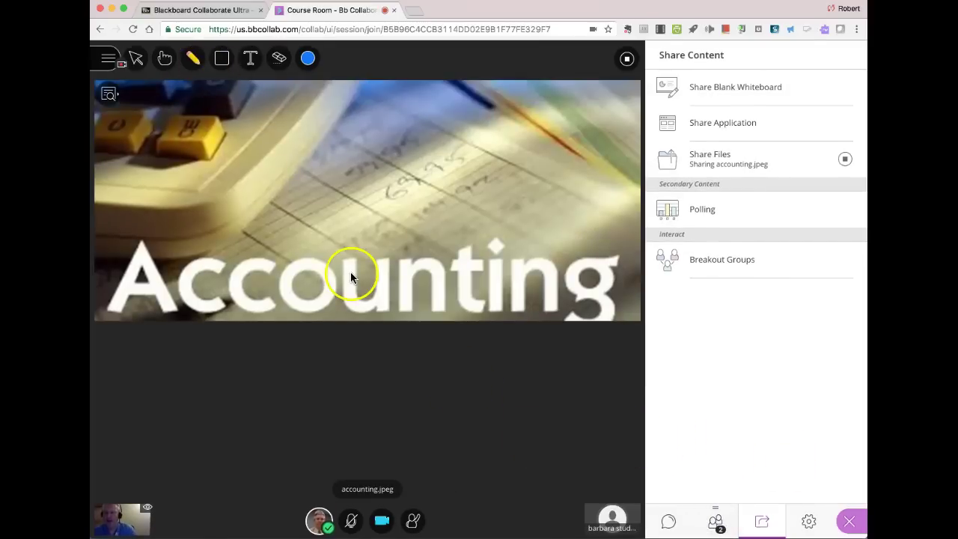
Stop sharing the accounting.jpeg image and stop the session recording
{"action": "left_click", "coordinate": [628, 62]}
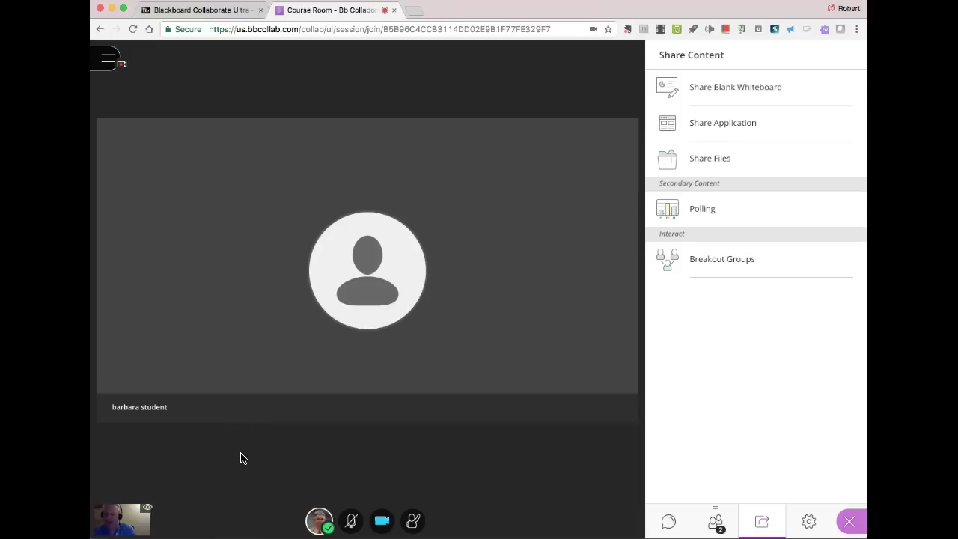
{"action": "left_click", "coordinate": [107, 58]}
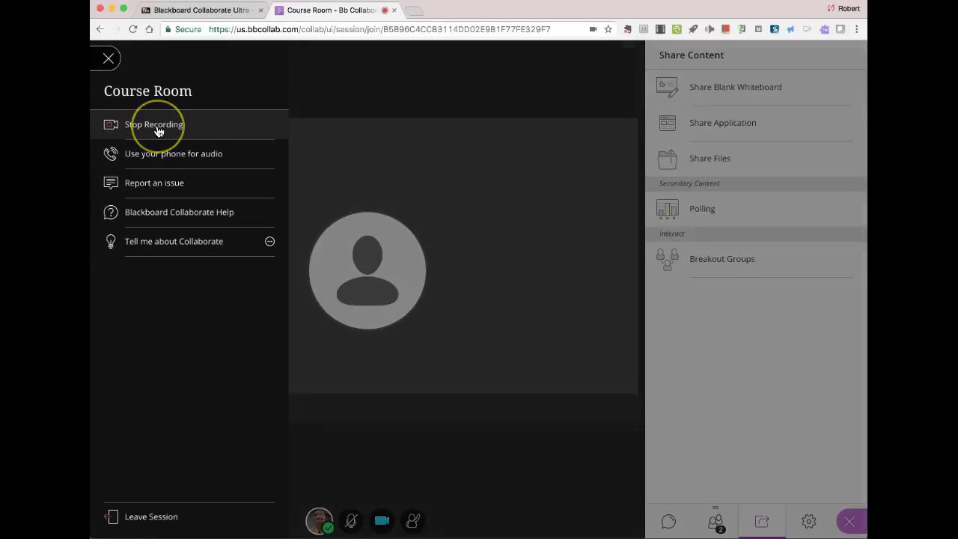
{"action": "left_click", "coordinate": [157, 128]}
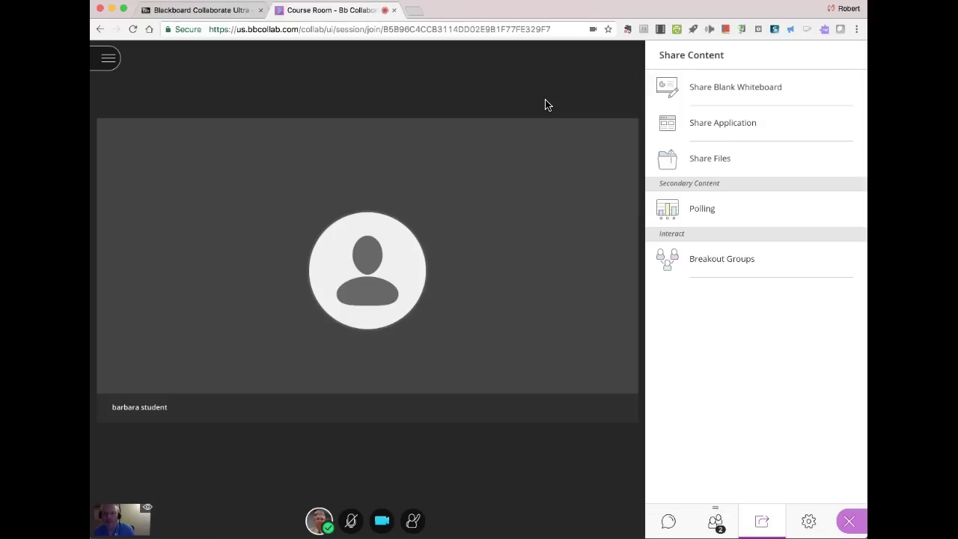
Leave the Course Room session and submit an audio and video rating of Very Good
{"action": "left_click", "coordinate": [109, 66]}
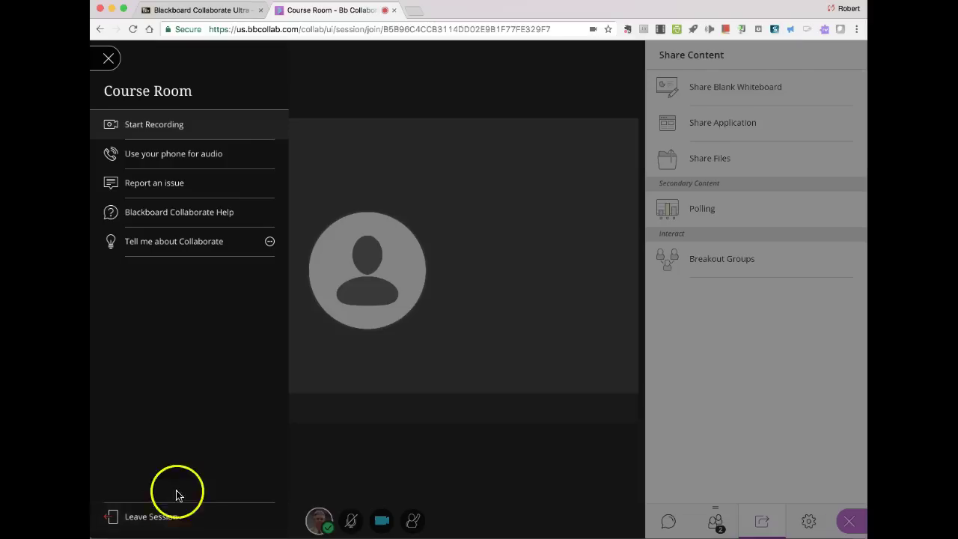
{"action": "left_click", "coordinate": [115, 518]}
{"action": "left_click", "coordinate": [546, 312]}
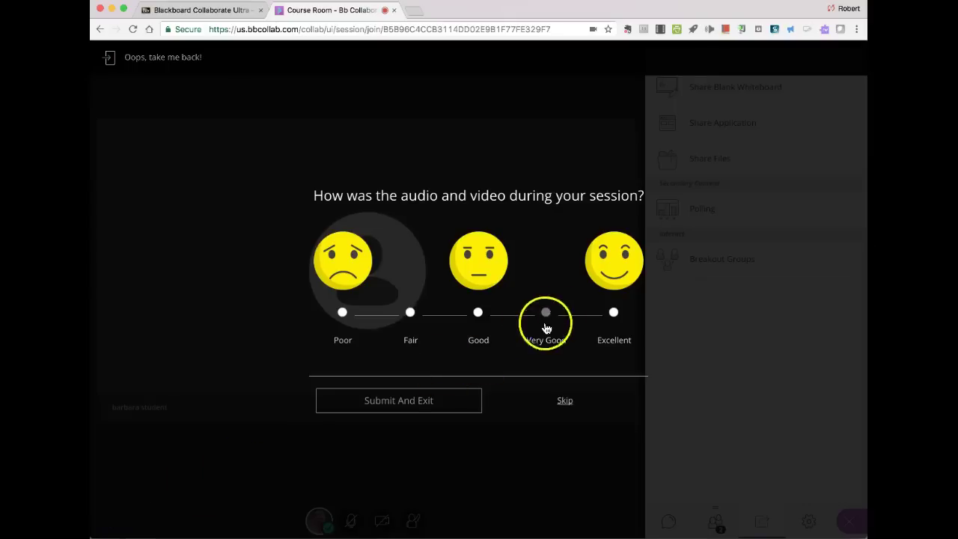
{"action": "left_click", "coordinate": [450, 401]}
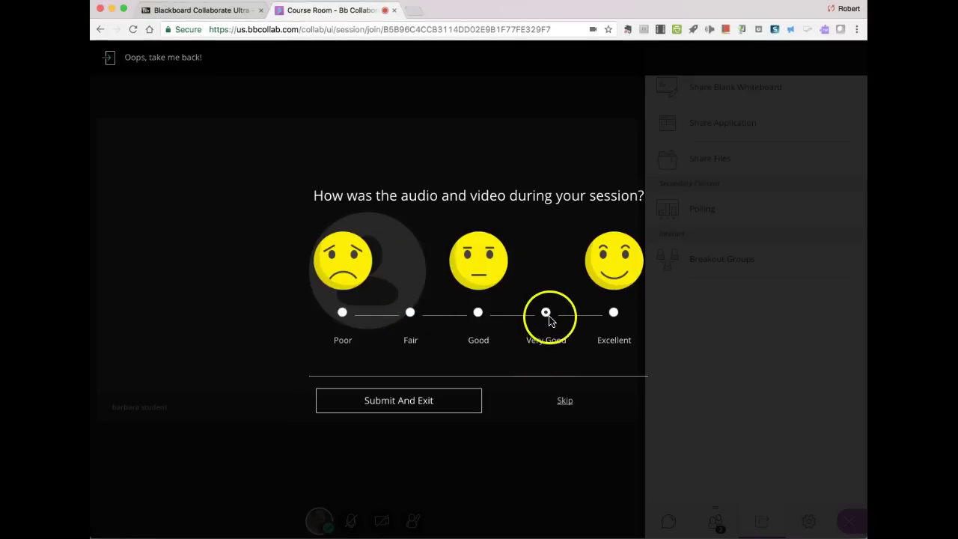
{"action": "left_click", "coordinate": [421, 403]}
{"action": "left_click", "coordinate": [416, 405]}
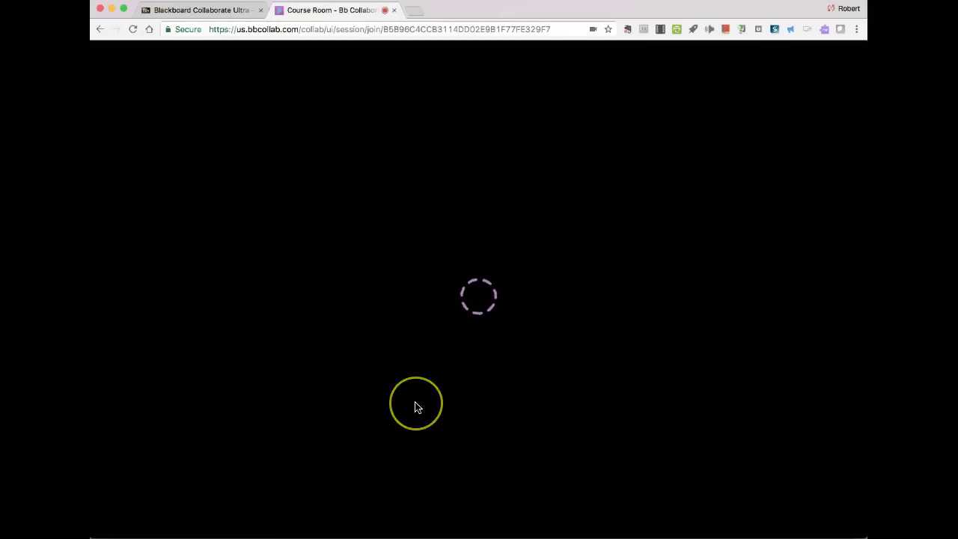